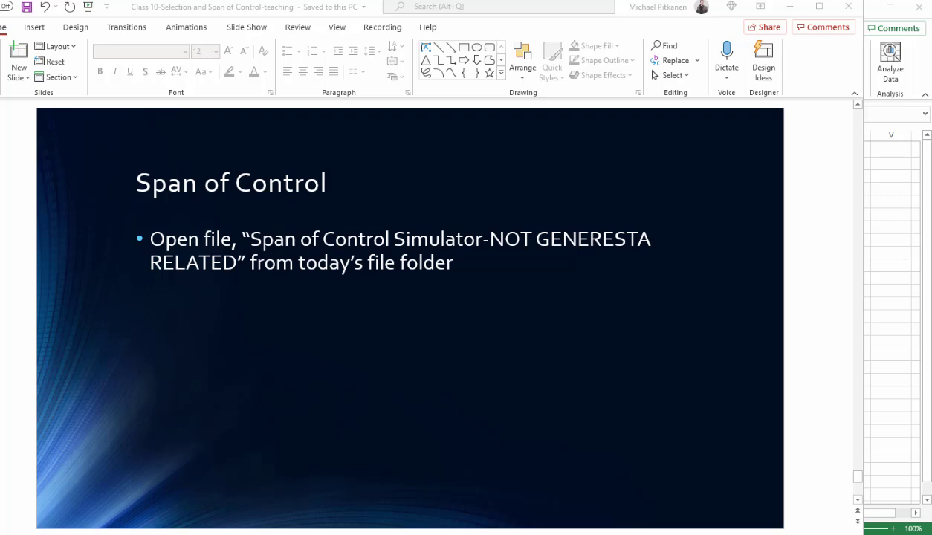
# - Switch from the PowerPoint Span of Control slide to the Span of Control Simulator workbook in Excel
pyautogui.hotkey('alt', 'Tab')
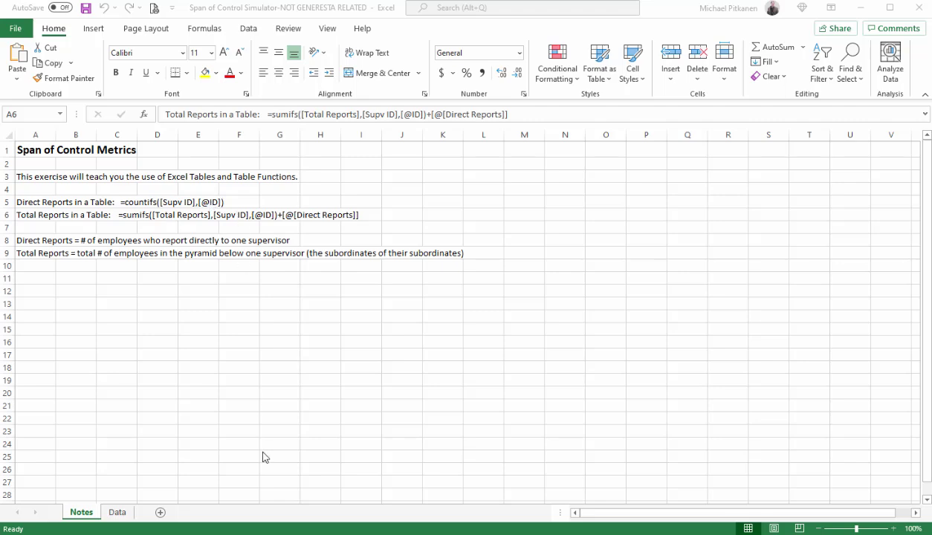
# - On the Data sheet, highlight employee ID 9447 and the rows of staff reporting to supervisor 9447
pyautogui.click(116, 517)
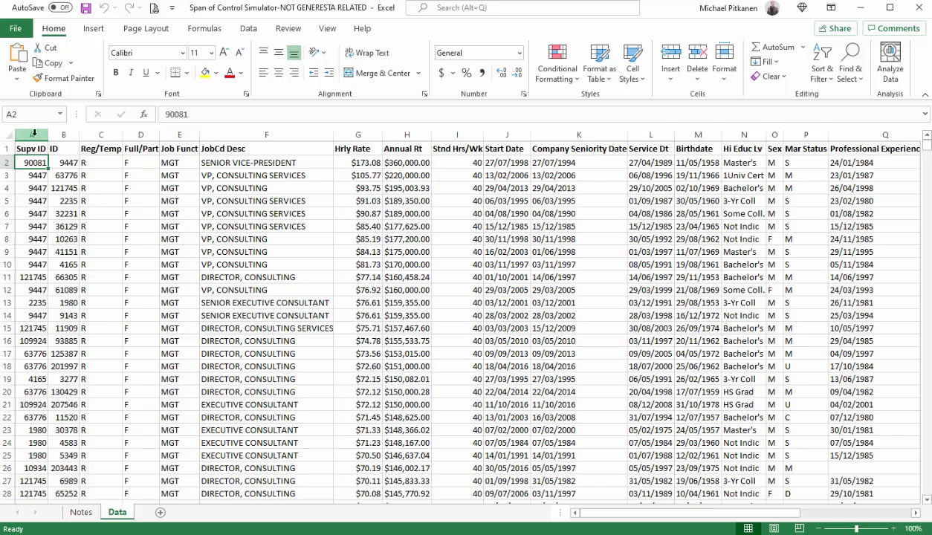
pyautogui.moveTo(33, 135); pyautogui.dragTo(62, 207)
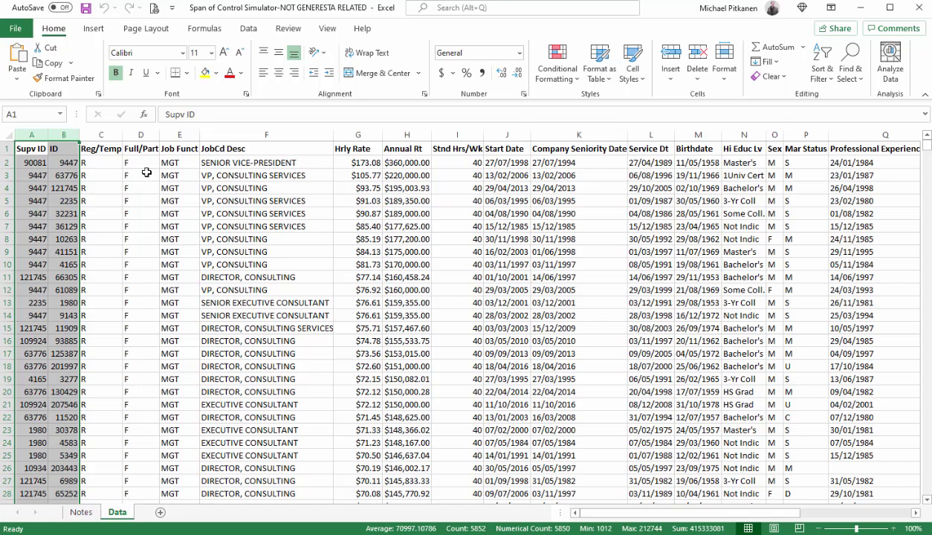
pyautogui.click(72, 164)
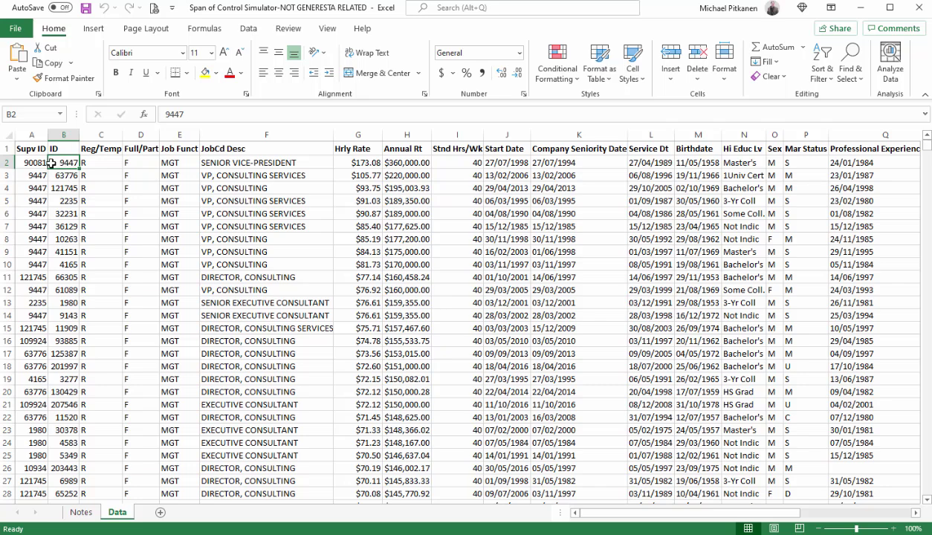
pyautogui.moveTo(37, 175); pyautogui.dragTo(26, 264)
pyautogui.moveTo(7, 169); pyautogui.dragTo(22, 264)
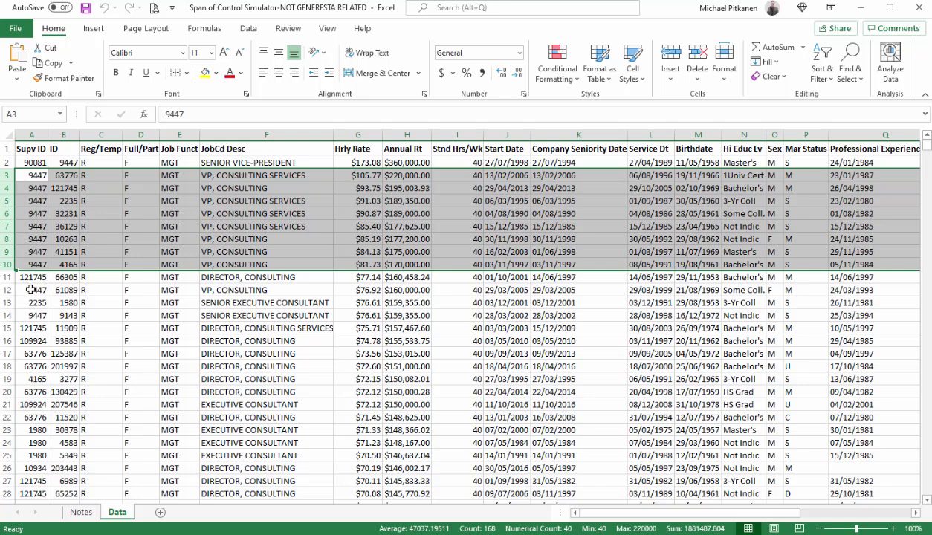
pyautogui.click(14, 289)
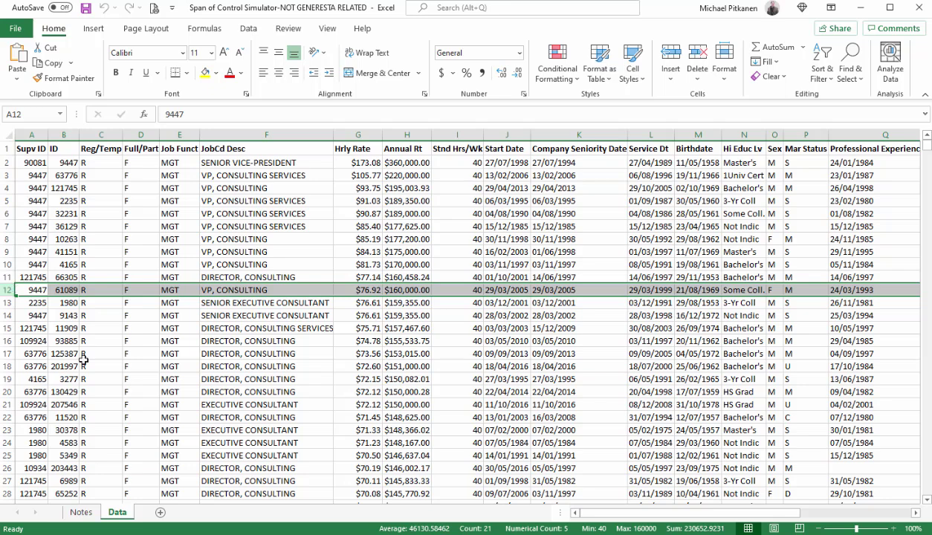
pyautogui.moveTo(9, 175); pyautogui.dragTo(19, 262)
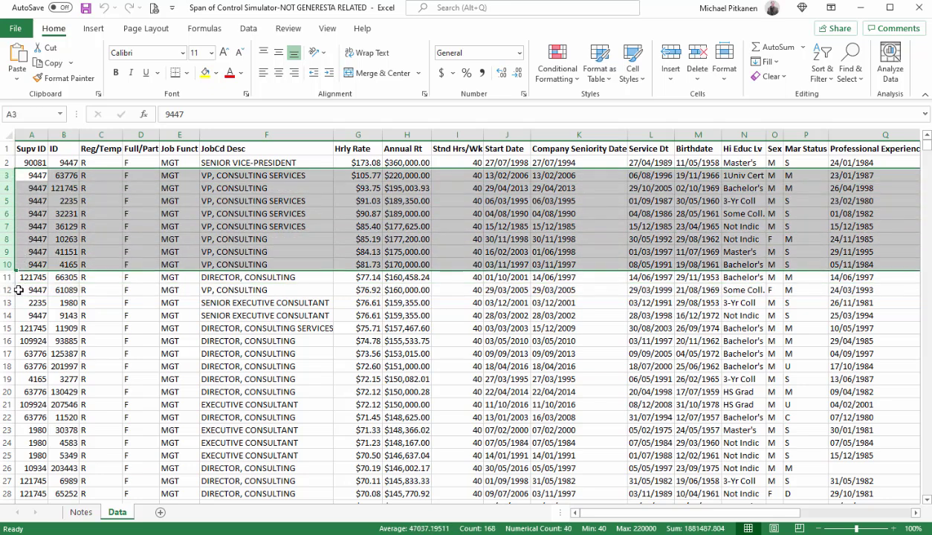
pyautogui.click(15, 290)
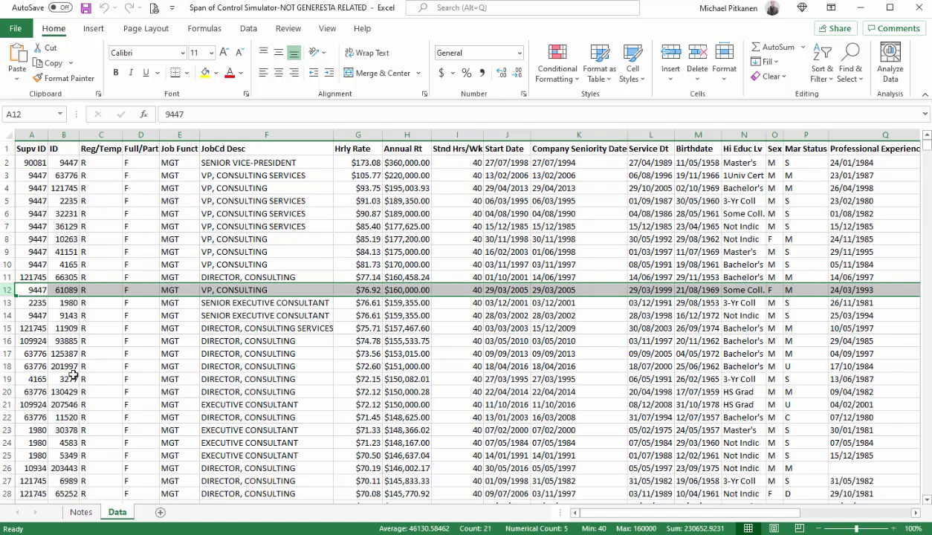
# - Scroll down and mark further reports of supervisor 9447 in rows 47 and 52
pyautogui.scroll(-2, 48, 375)
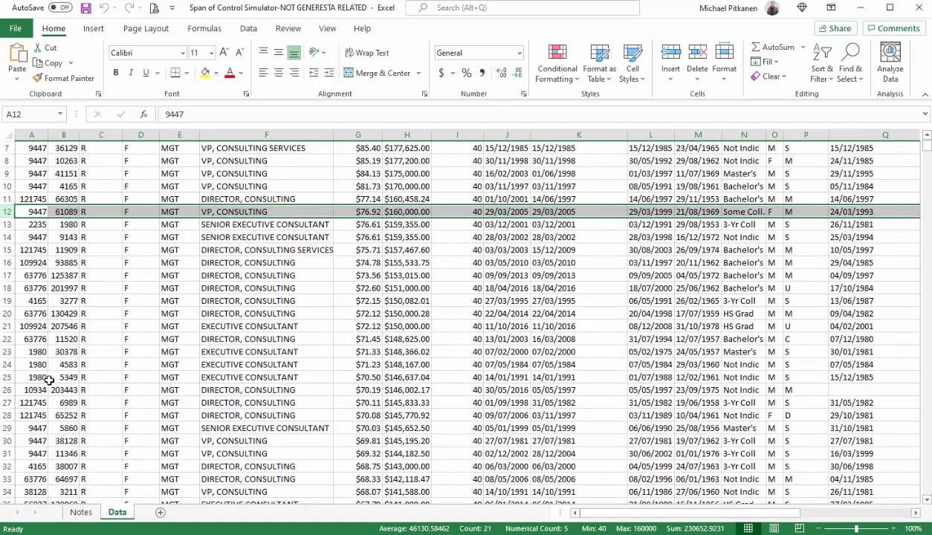
pyautogui.scroll(-1, 48, 380)
pyautogui.moveTo(9, 390); pyautogui.dragTo(11, 415)
pyautogui.scroll(-4, 50, 403)
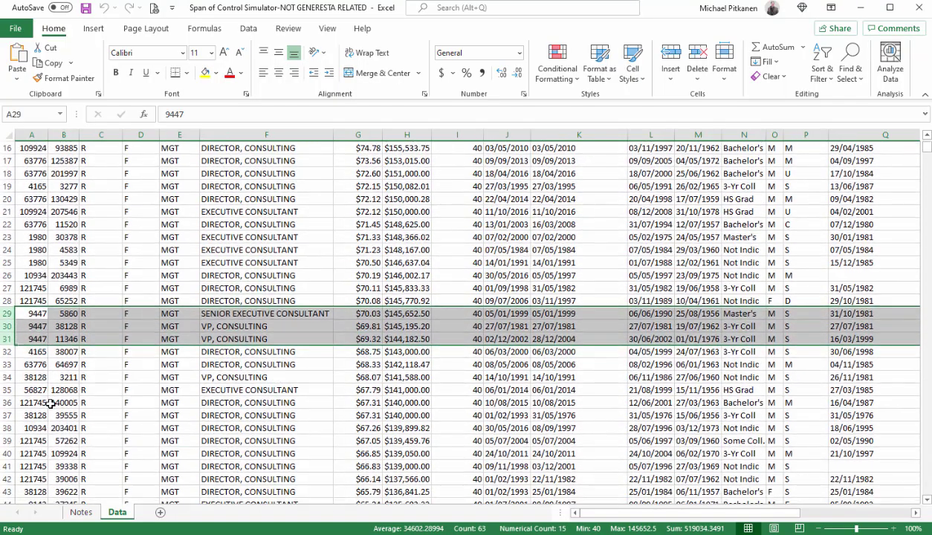
pyautogui.scroll(-1, 49, 403)
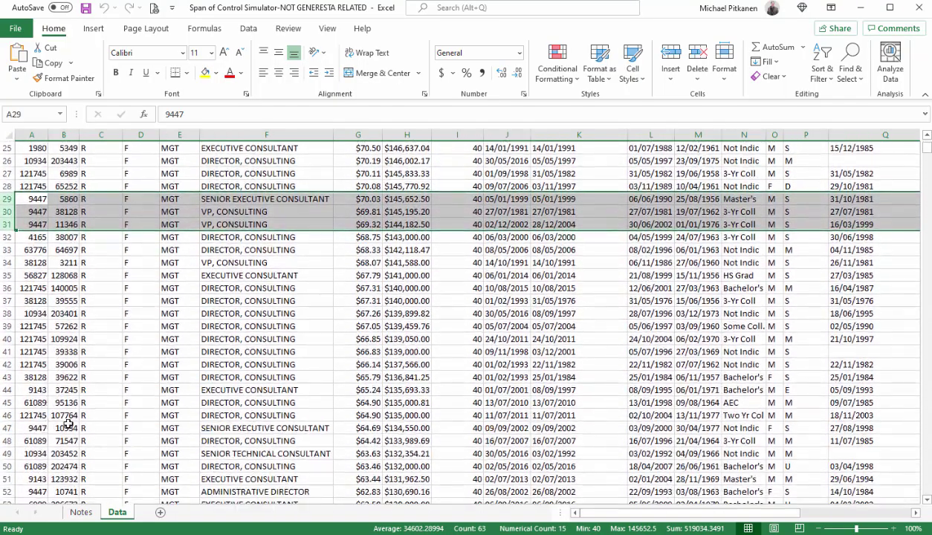
pyautogui.click(8, 428)
pyautogui.scroll(-1, 8, 428)
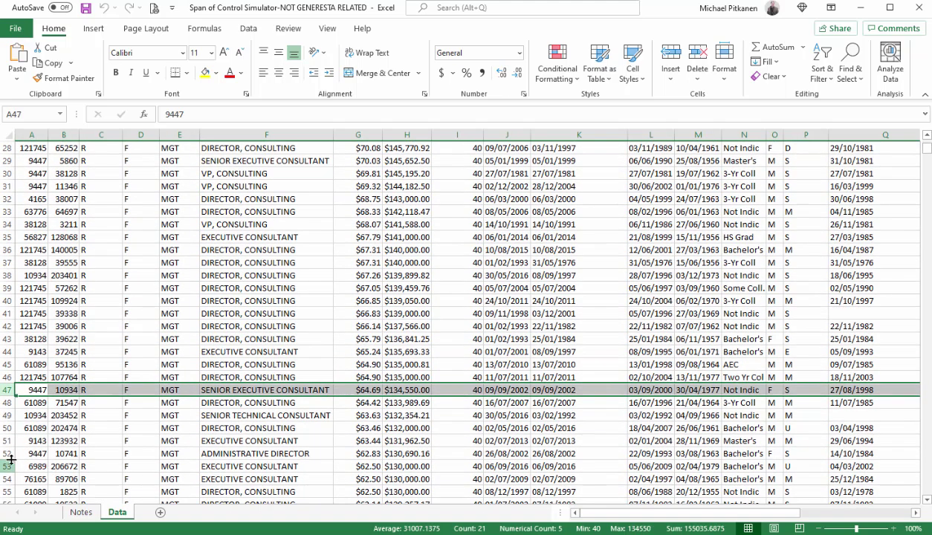
pyautogui.click(9, 455)
# - Return to the top and select the SENIOR VICE-PRESIDENT job description cell
pyautogui.scroll(-2, 50, 438)
pyautogui.scroll(-4, 50, 438)
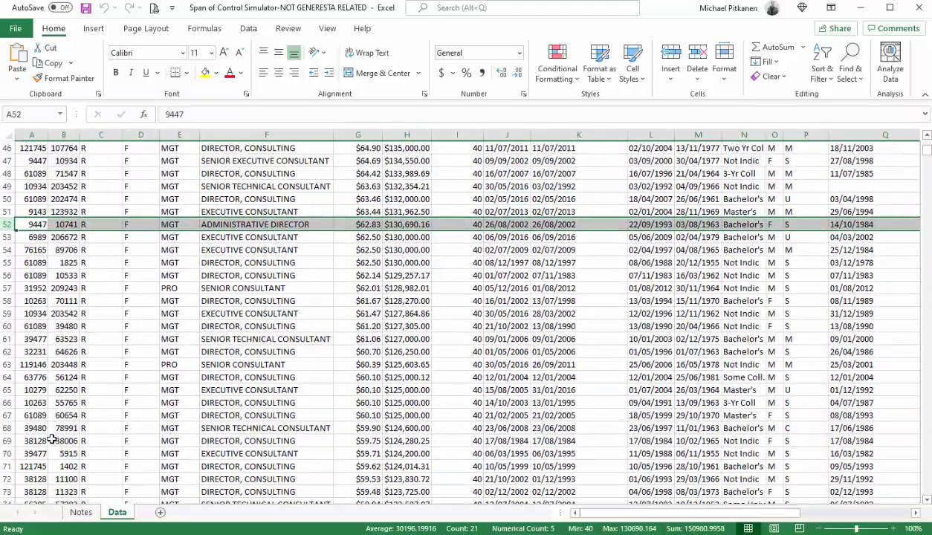
pyautogui.scroll(-4, 50, 438)
pyautogui.scroll(13, 51, 439)
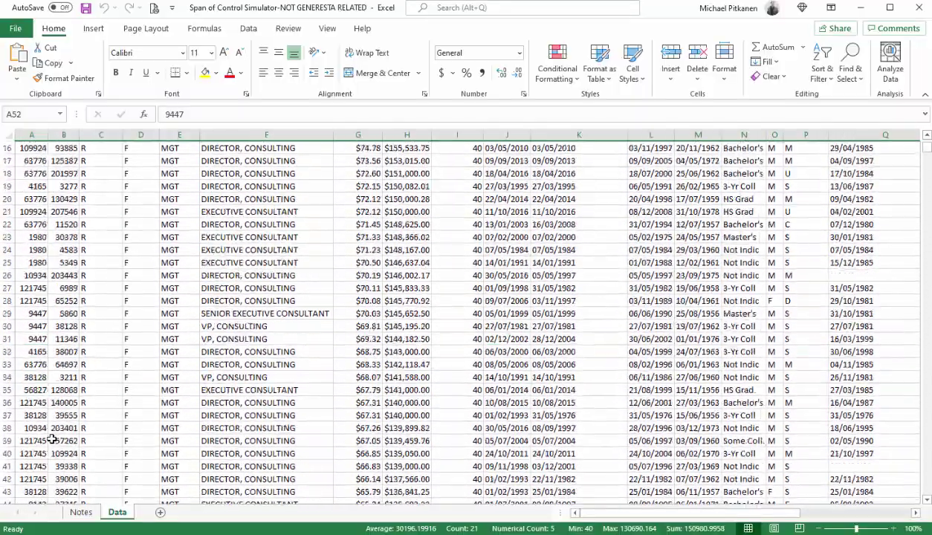
pyautogui.scroll(5, 51, 438)
pyautogui.click(283, 159)
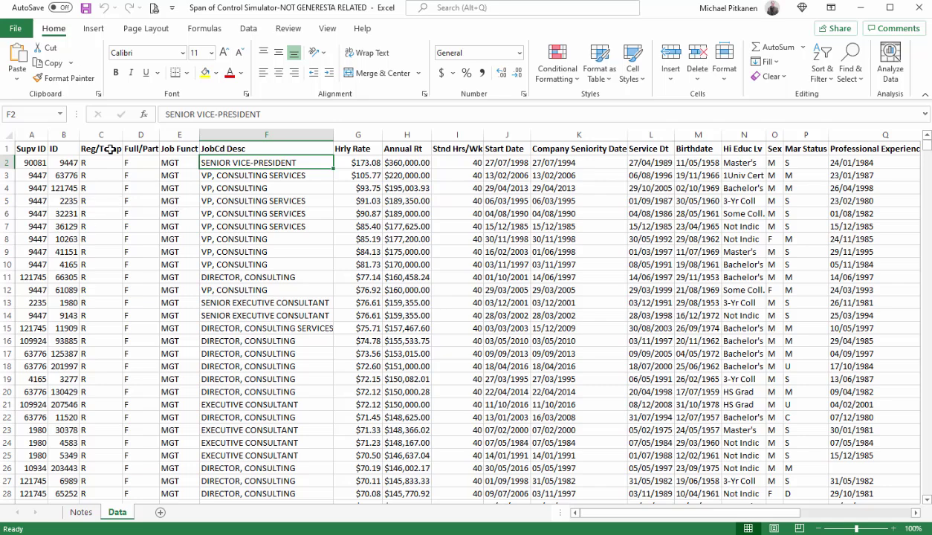
# - Convert the $A$1:$U$2926 employee data into a table with headers via Insert > Table
pyautogui.click(95, 29)
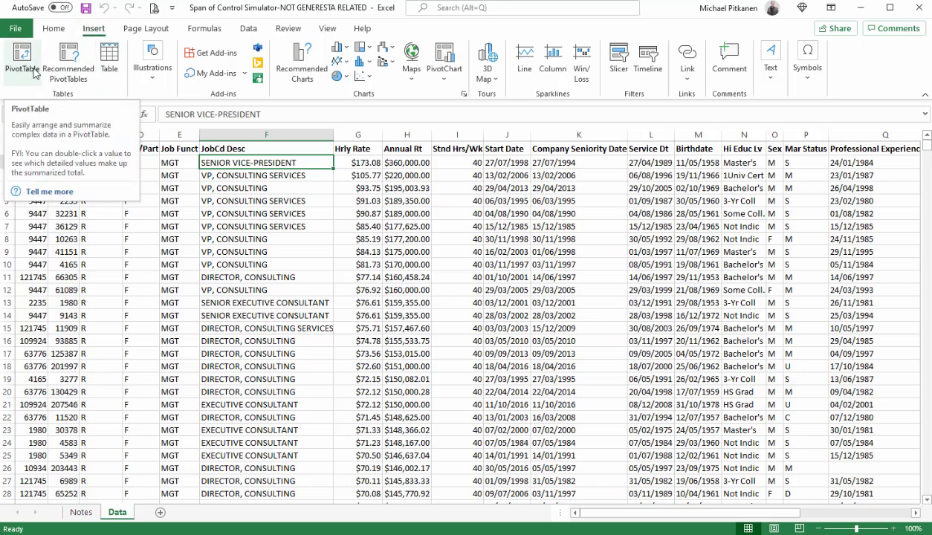
pyautogui.click(111, 67)
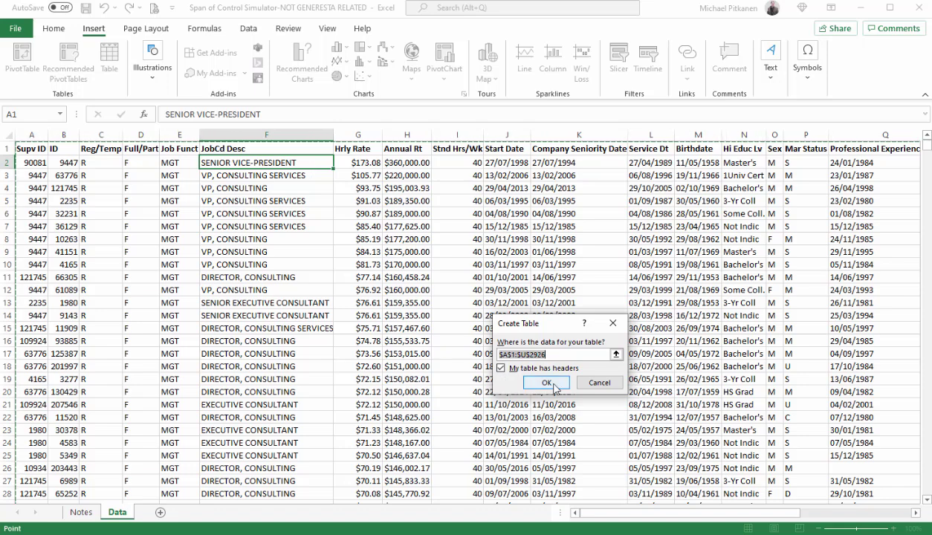
pyautogui.click(546, 382)
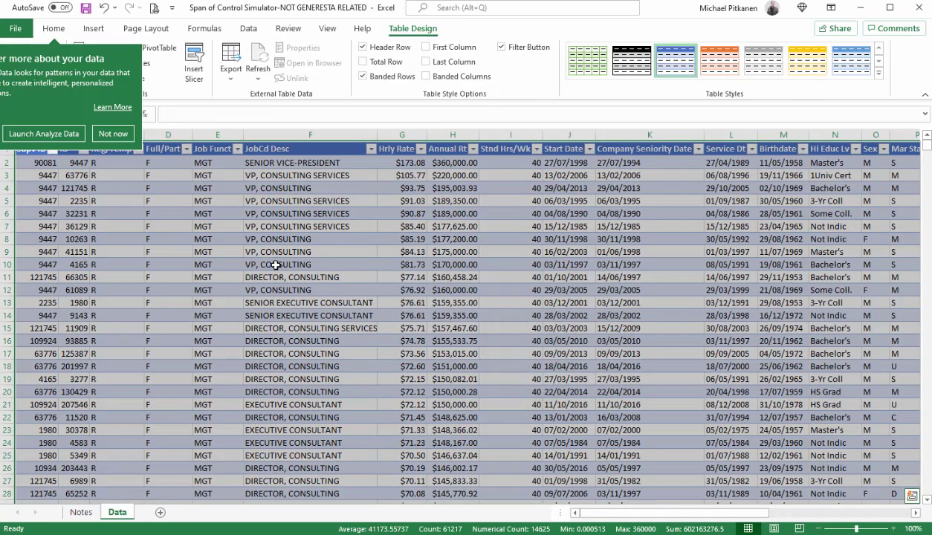
# - Insert two new table columns, Column1 and Column2, before Reg/Temp and widen them
pyautogui.click(115, 134)
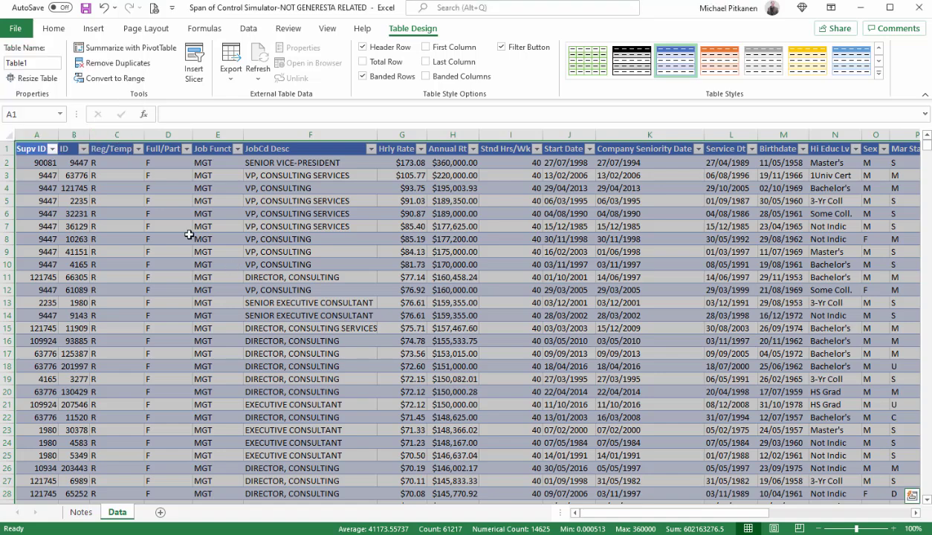
pyautogui.click(329, 193)
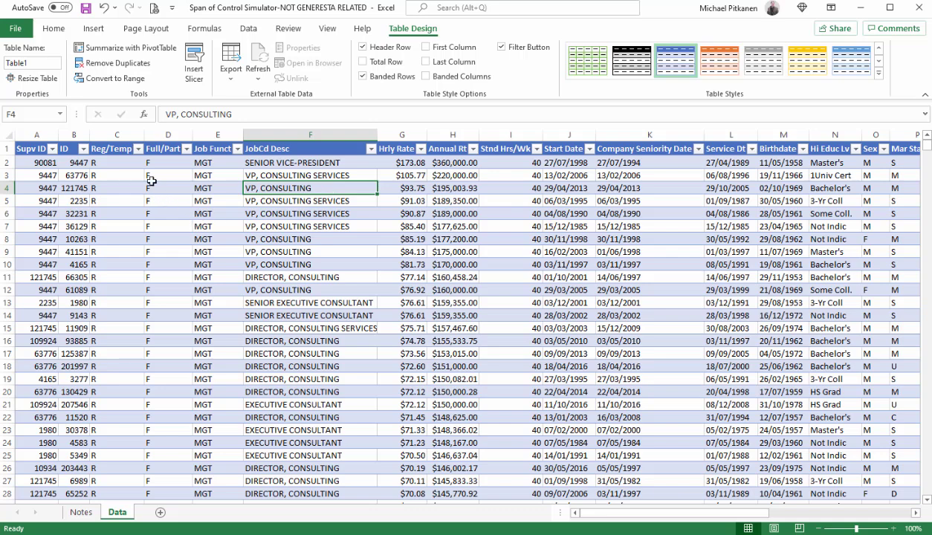
pyautogui.click(119, 130)
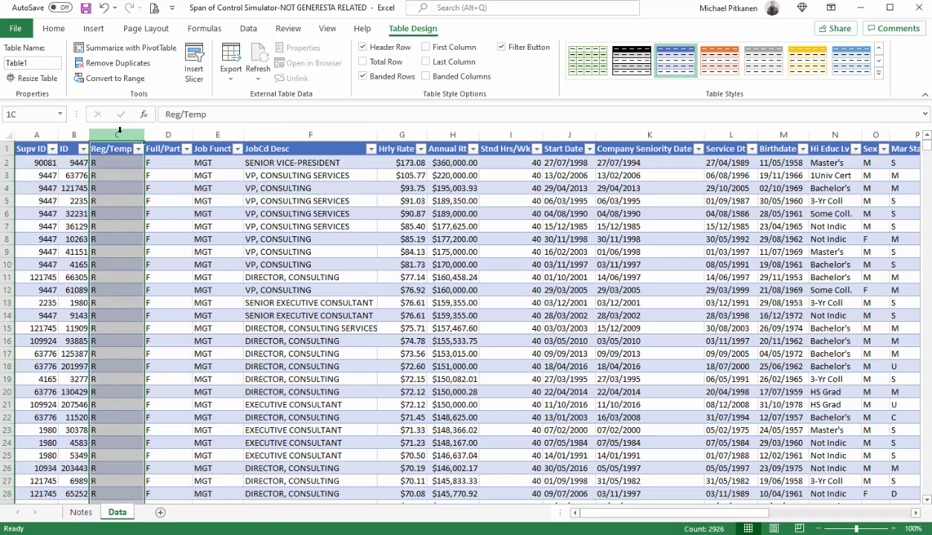
pyautogui.moveTo(118, 130); pyautogui.dragTo(159, 130)
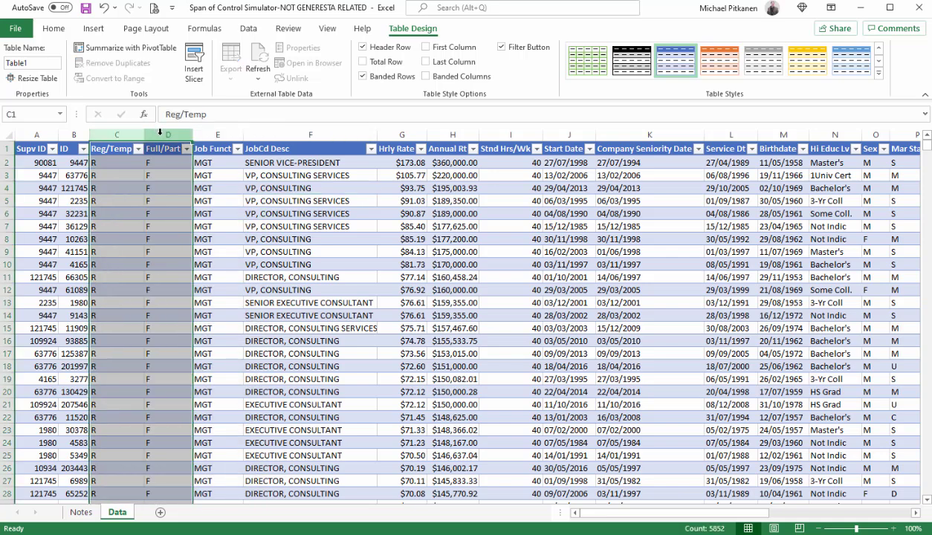
pyautogui.rightClick(159, 130)
pyautogui.click(219, 239)
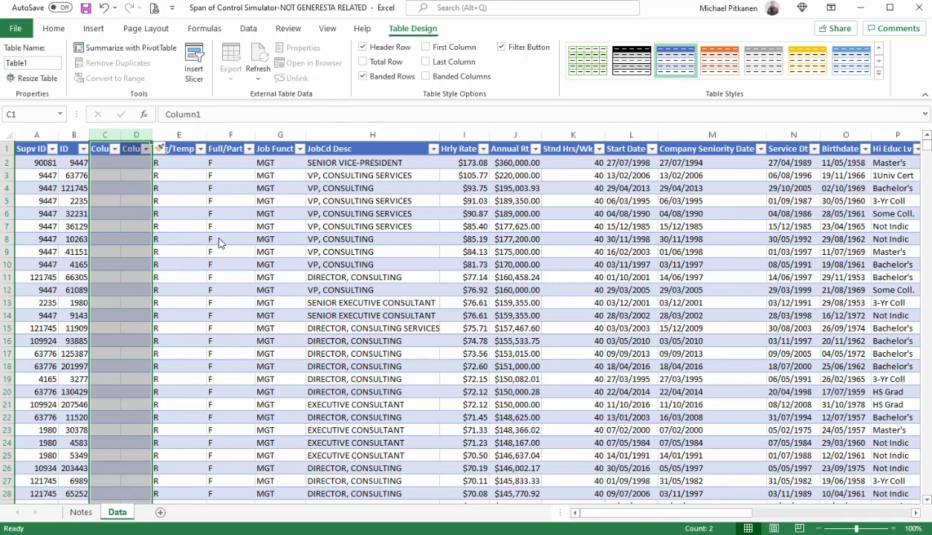
pyautogui.moveTo(121, 131); pyautogui.dragTo(146, 134)
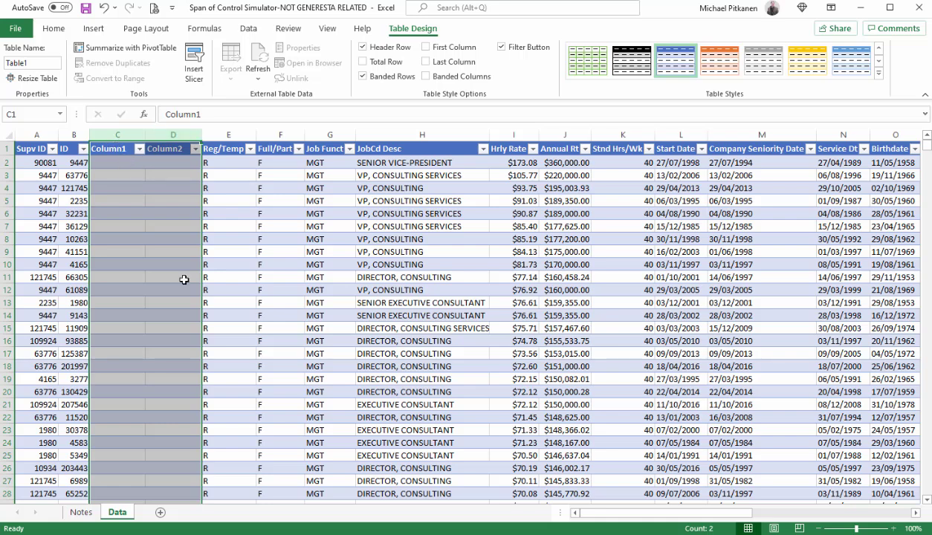
# - Review the Direct Reports and Total Reports formula notes on the Notes sheet
pyautogui.click(91, 514)
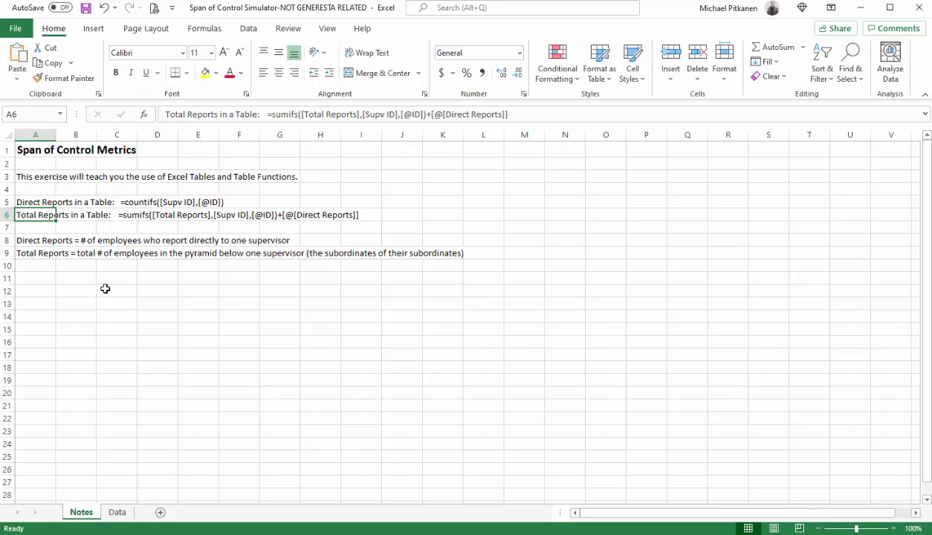
pyautogui.click(49, 201)
pyautogui.click(44, 214)
pyautogui.click(117, 513)
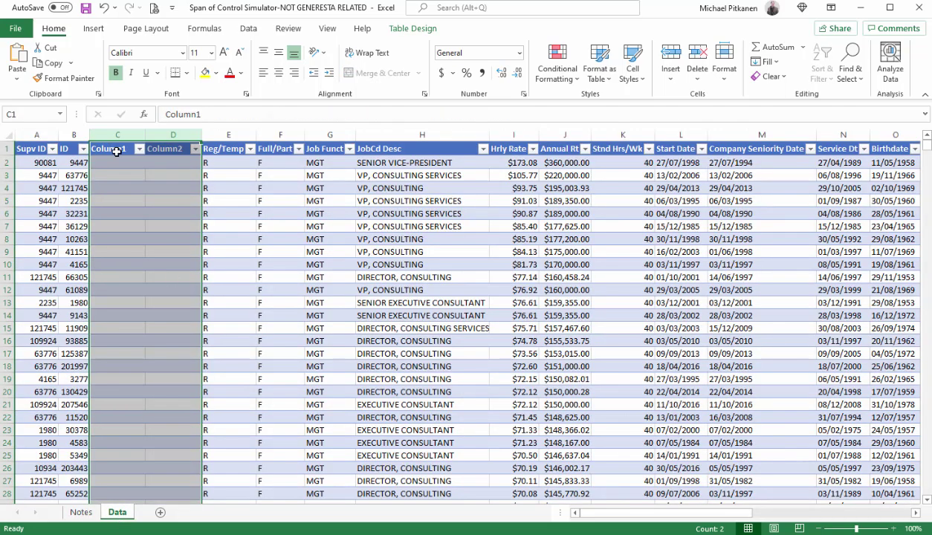
# - Rename Column1 to 'Direct Reports', widen column C, and remove the extra space in the header
pyautogui.click(116, 150)
pyautogui.write('Dire')
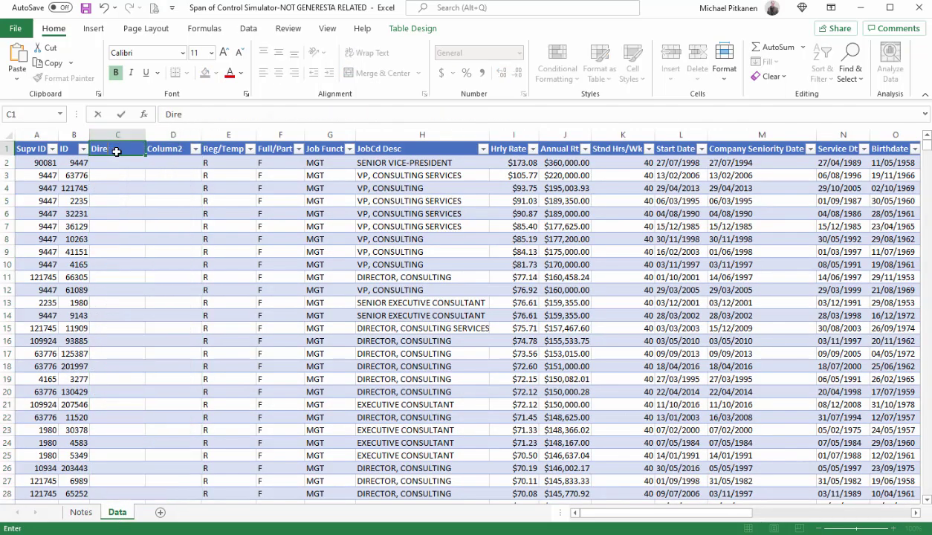
pyautogui.write('ct Reports')
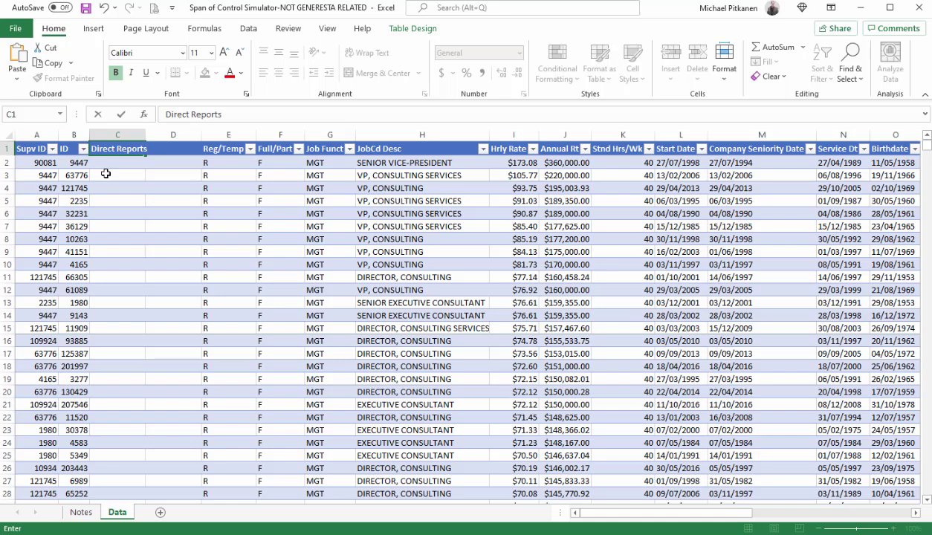
pyautogui.press('Return')
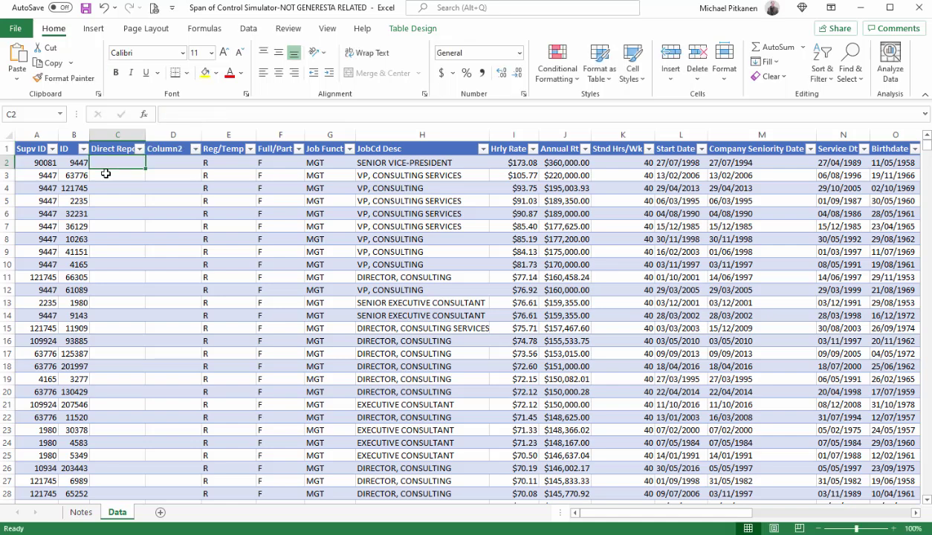
pyautogui.moveTo(154, 136); pyautogui.dragTo(170, 136)
pyautogui.click(141, 148)
pyautogui.click(165, 114)
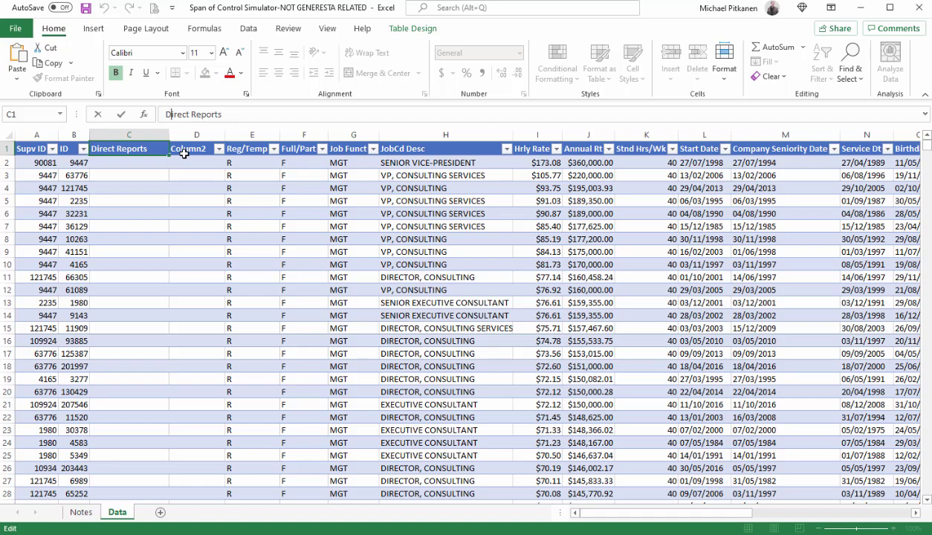
pyautogui.hotkey('ctrl', 'Right')
pyautogui.press('BackSpace')
pyautogui.press('BackSpace')
pyautogui.press('Return')
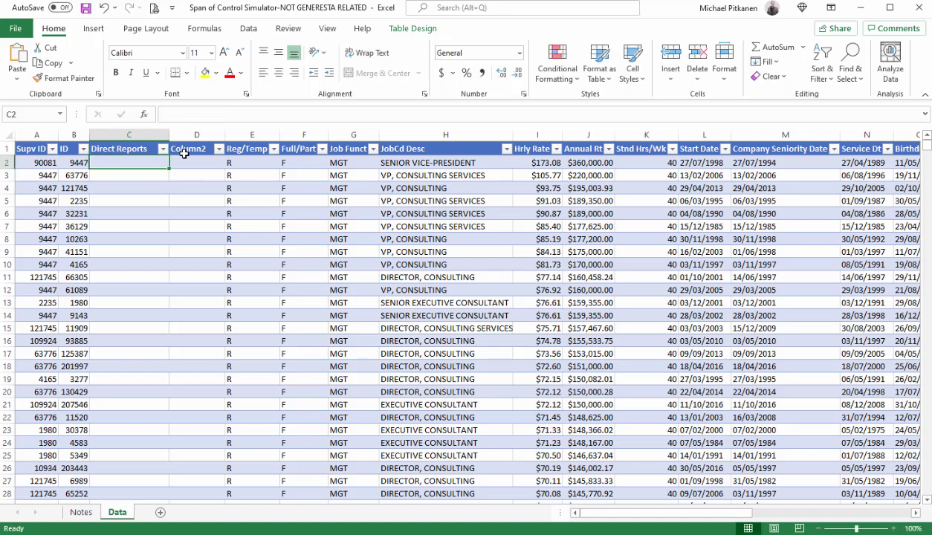
# - Rename the Column2 header in D1 to 'Total Reports'
pyautogui.click(84, 512)
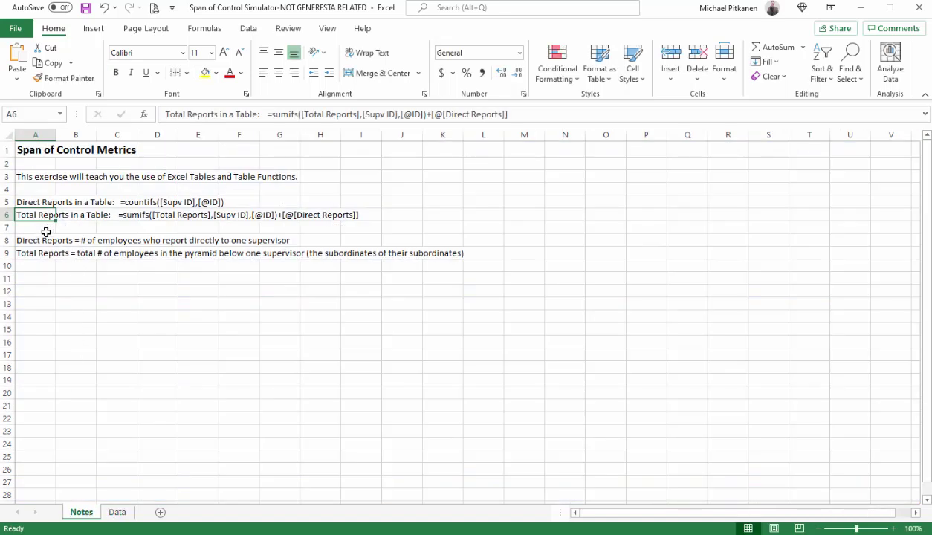
pyautogui.click(117, 512)
pyautogui.click(200, 149)
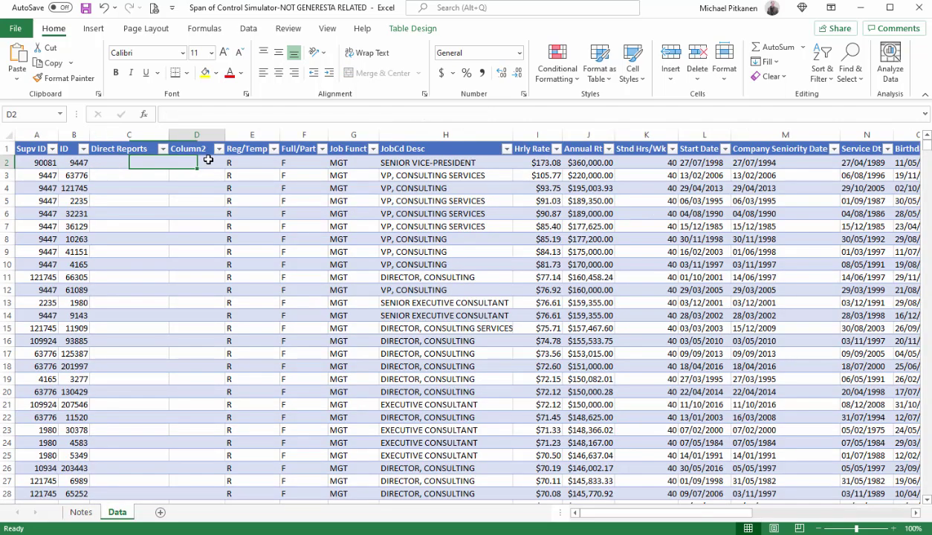
pyautogui.write('To')
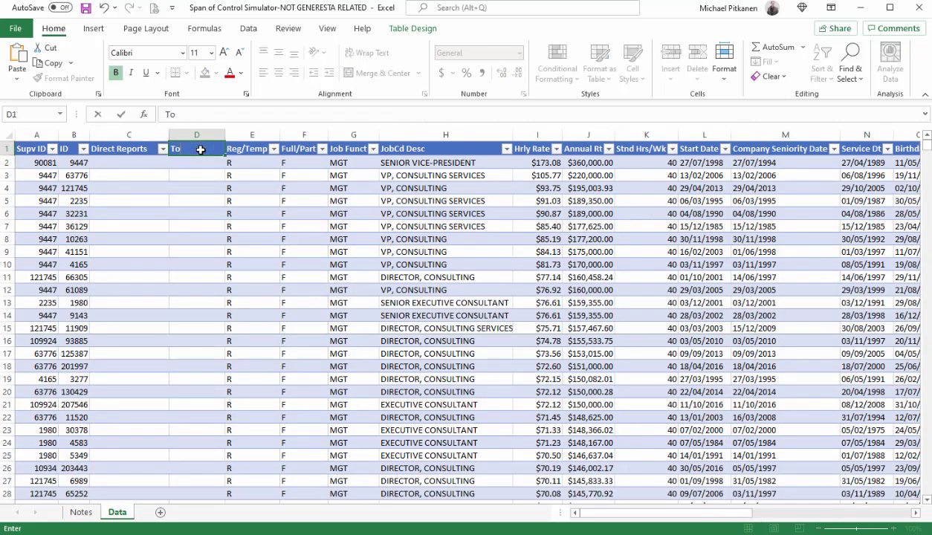
pyautogui.write('tal Reports')
pyautogui.press('Return')
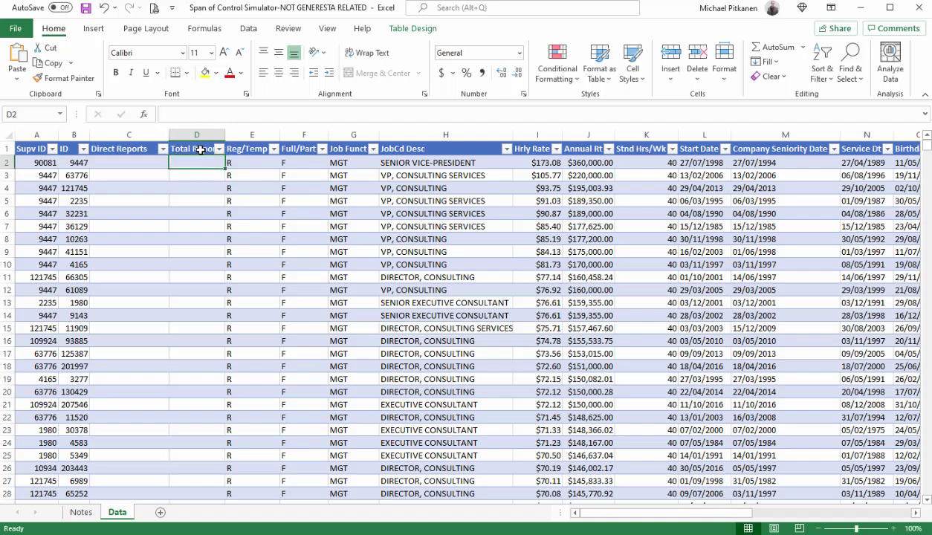
pyautogui.click(143, 162)
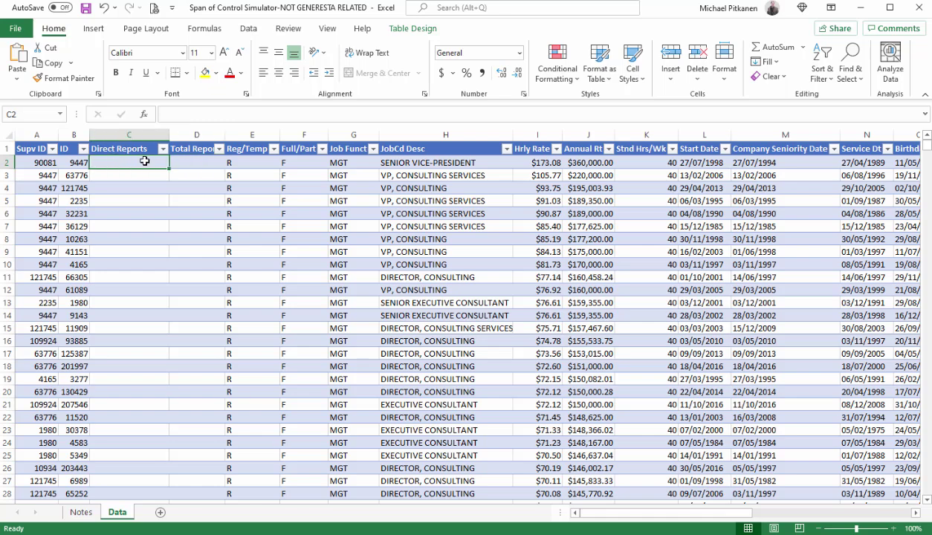
pyautogui.click(83, 511)
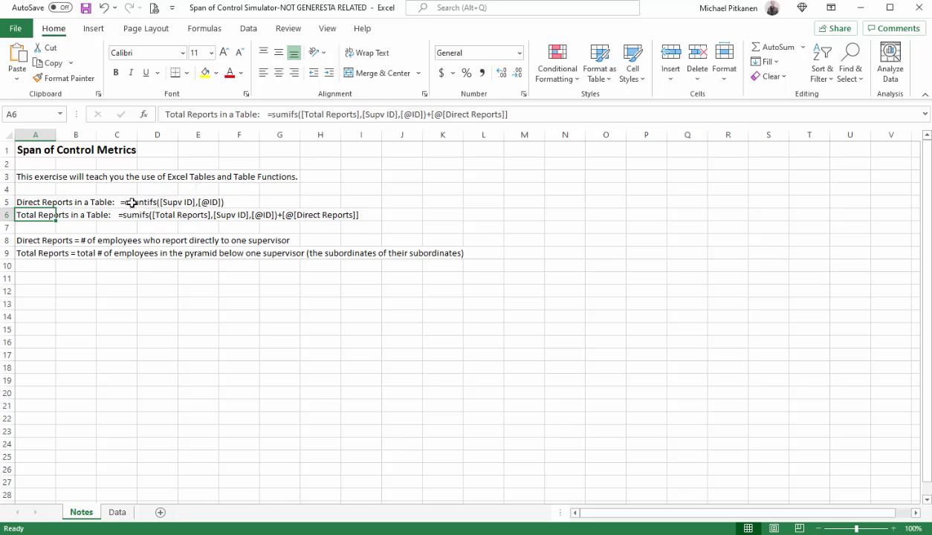
pyautogui.click(126, 201)
pyautogui.moveTo(125, 202)
pyautogui.mouseDown()
pyautogui.moveTo(205, 202)
pyautogui.moveTo(126, 202)
pyautogui.mouseUp()
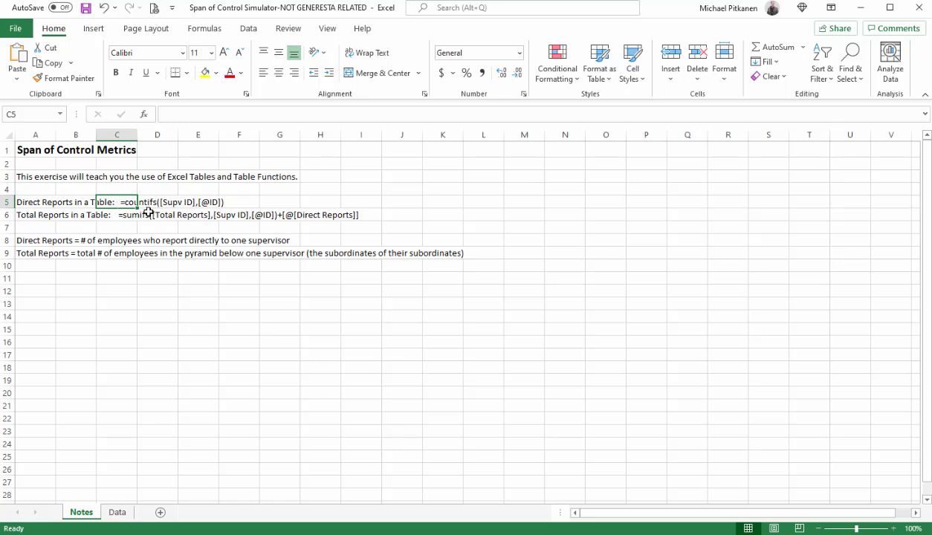
pyautogui.click(43, 202)
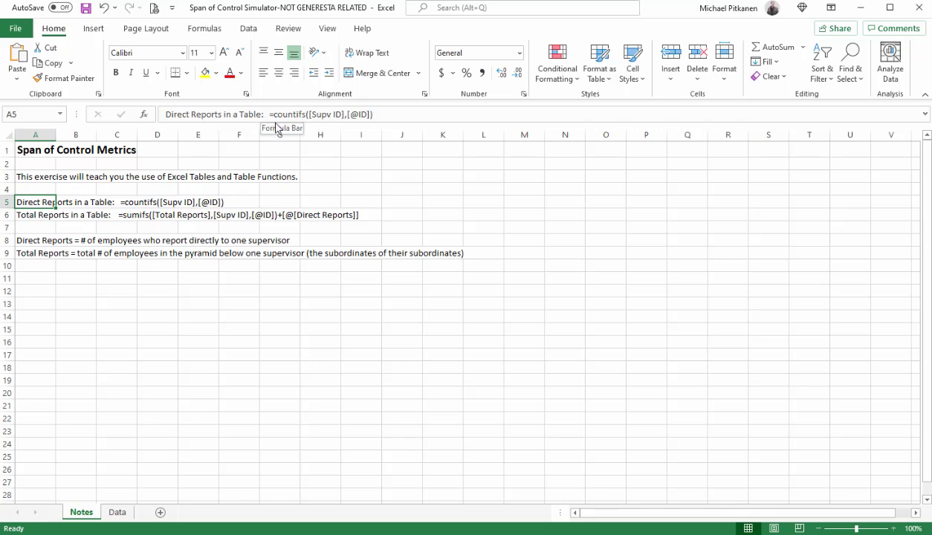
pyautogui.moveTo(270, 115); pyautogui.dragTo(408, 106)
pyautogui.hotkey('ctrl', 'c')
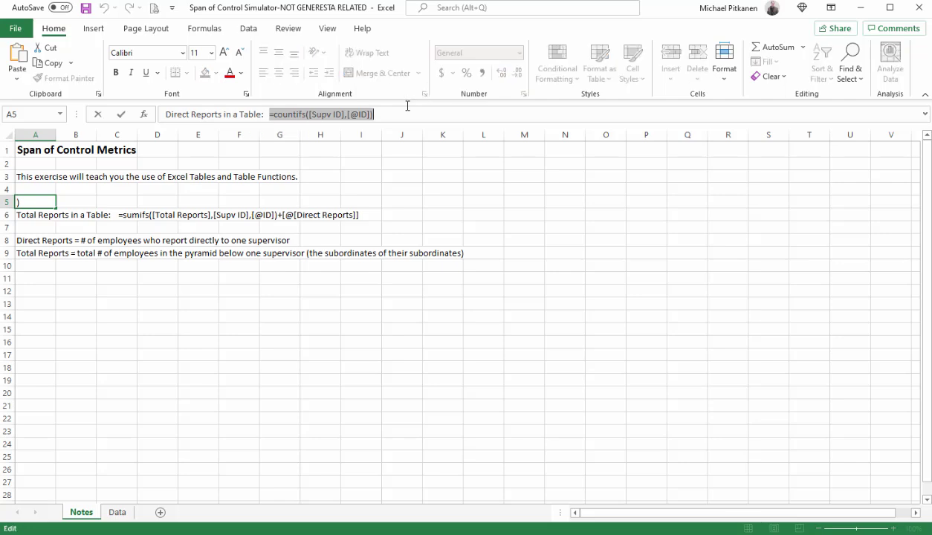
pyautogui.click(118, 512)
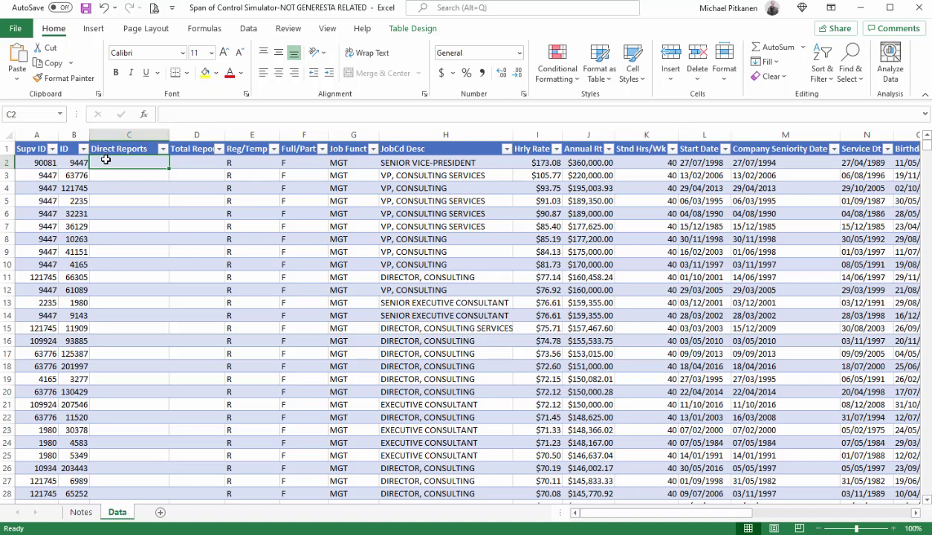
pyautogui.click(176, 114)
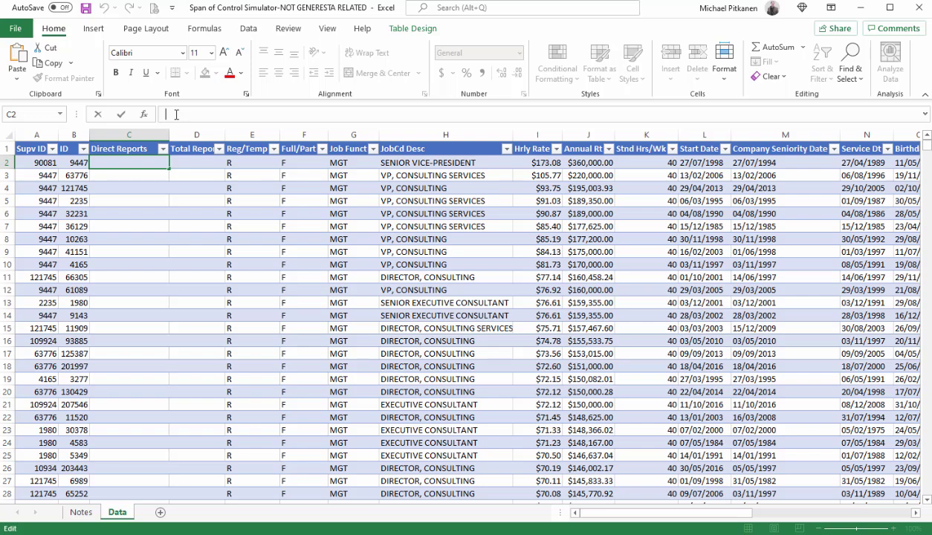
pyautogui.hotkey('ctrl', 'v')
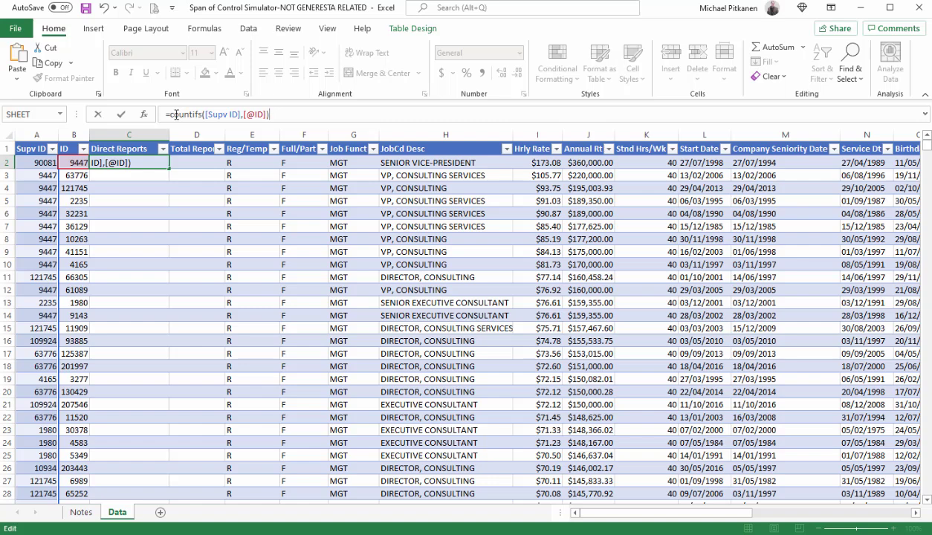
pyautogui.press('Return')
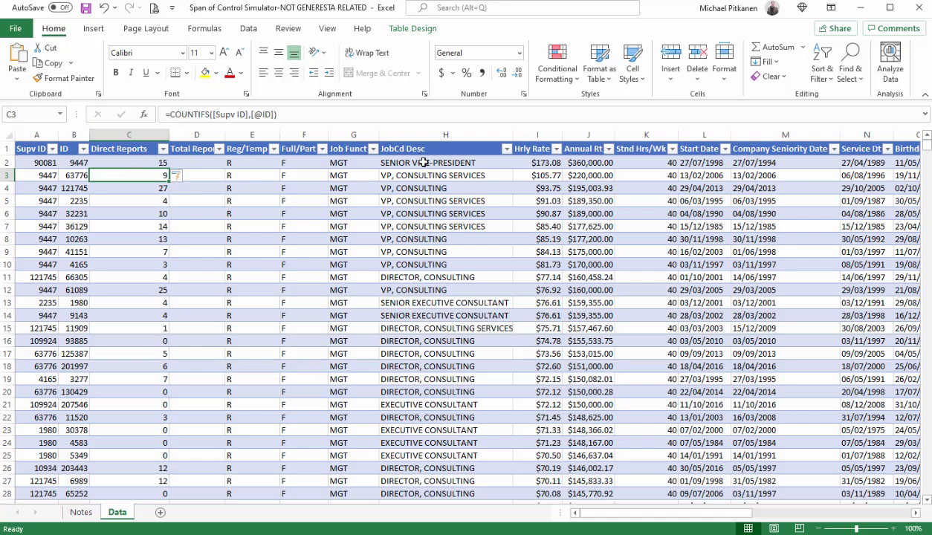
pyautogui.click(413, 159)
pyautogui.click(145, 165)
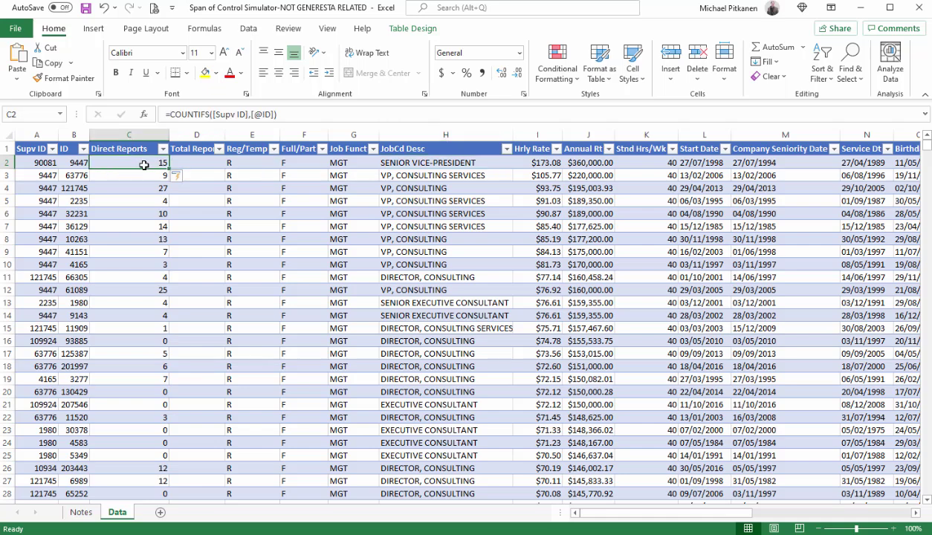
# - Copy the SUMIFS formula from Notes A6 into D2, giving 2869 total reports for the first employee
pyautogui.click(81, 511)
pyautogui.click(37, 215)
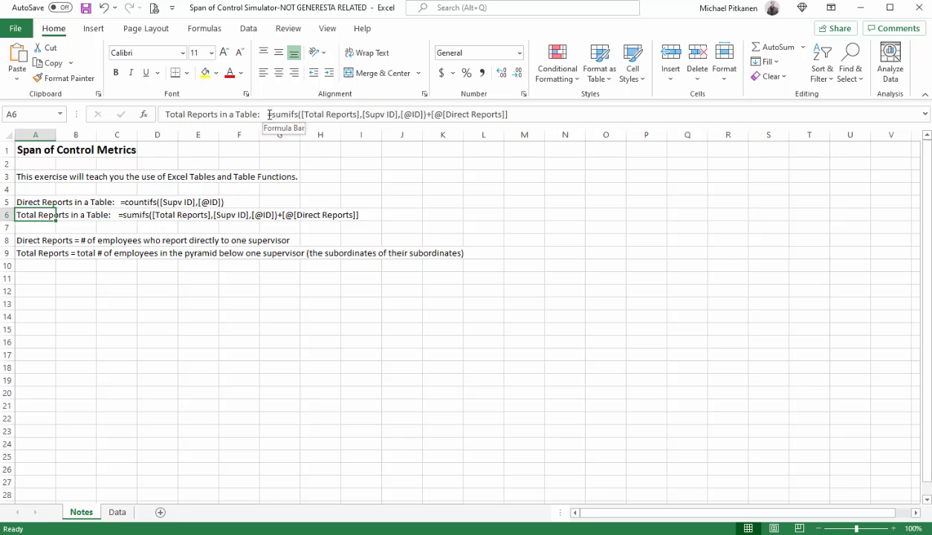
pyautogui.moveTo(269, 113); pyautogui.dragTo(525, 111)
pyautogui.hotkey('ctrl', 'c')
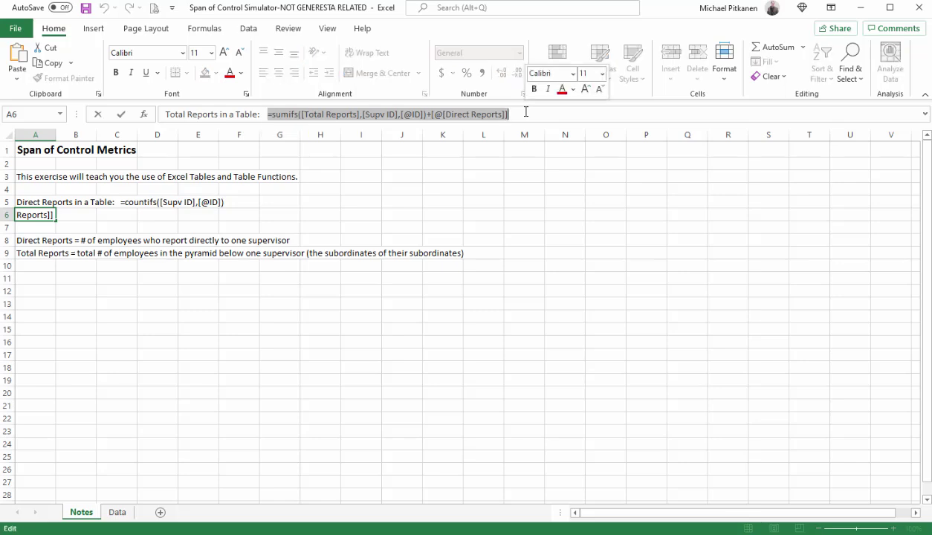
pyautogui.click(117, 512)
pyautogui.click(204, 164)
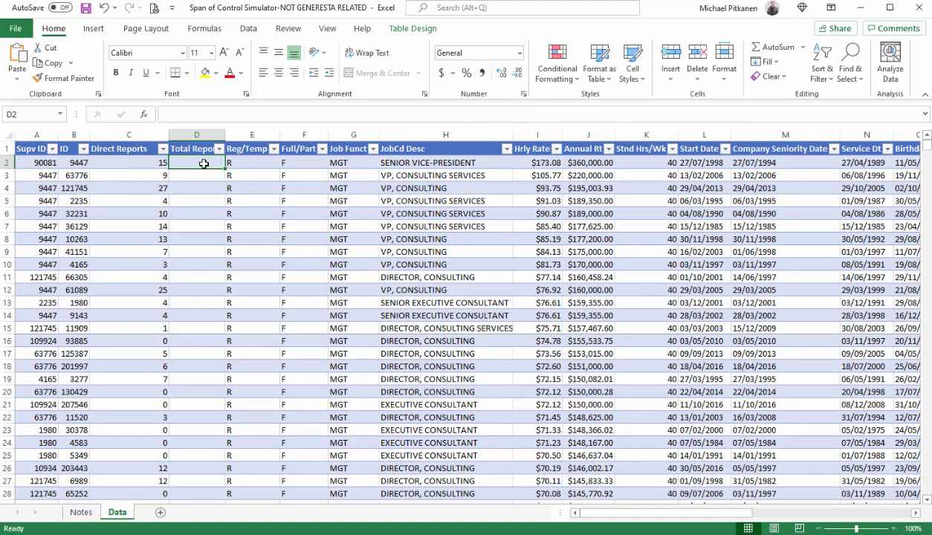
pyautogui.click(188, 112)
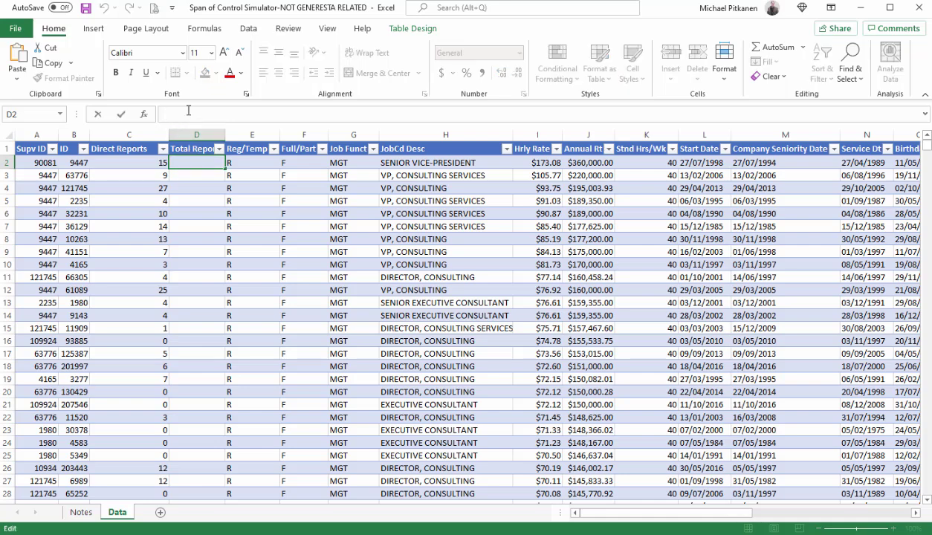
pyautogui.hotkey('ctrl', 'v')
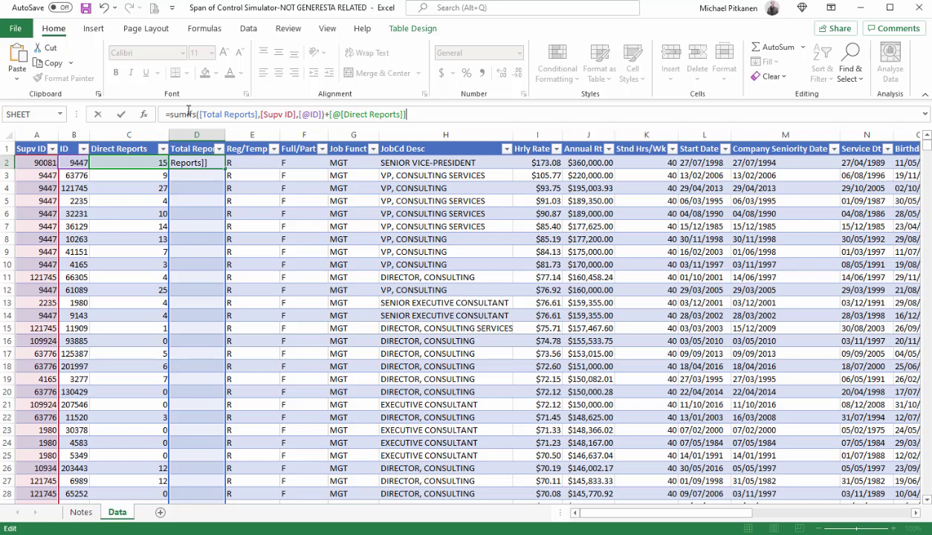
pyautogui.press('Return')
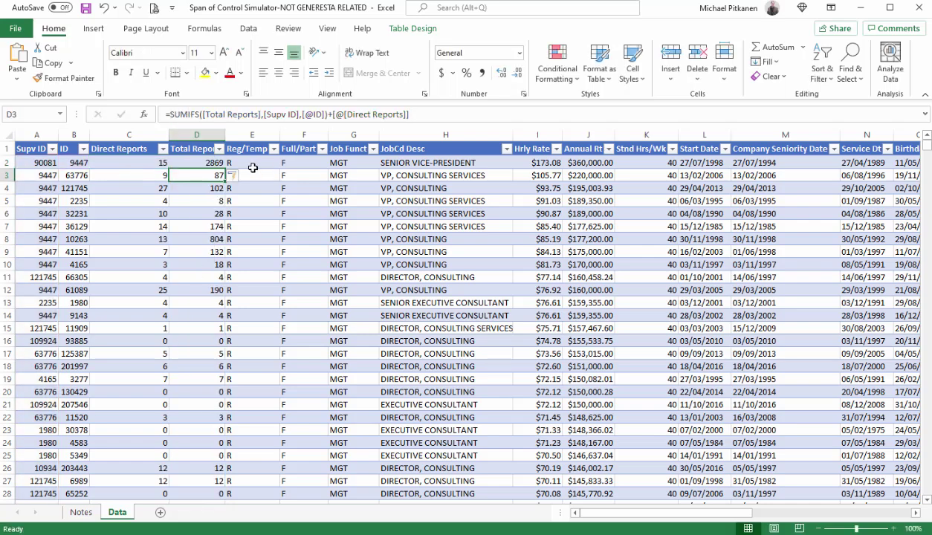
pyautogui.click(194, 162)
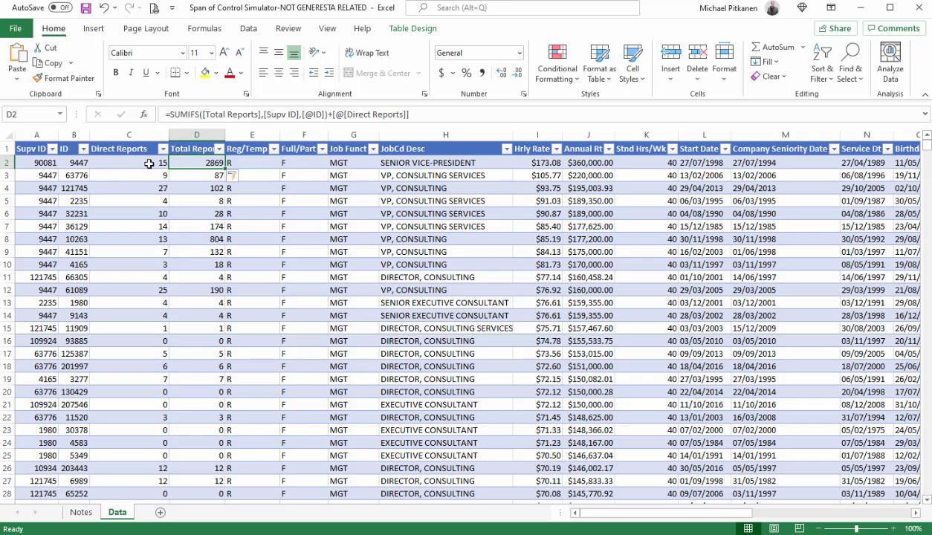
# - Clear all Direct Reports and Total Reports values down to the table's last row
pyautogui.moveTo(149, 163); pyautogui.dragTo(195, 163)
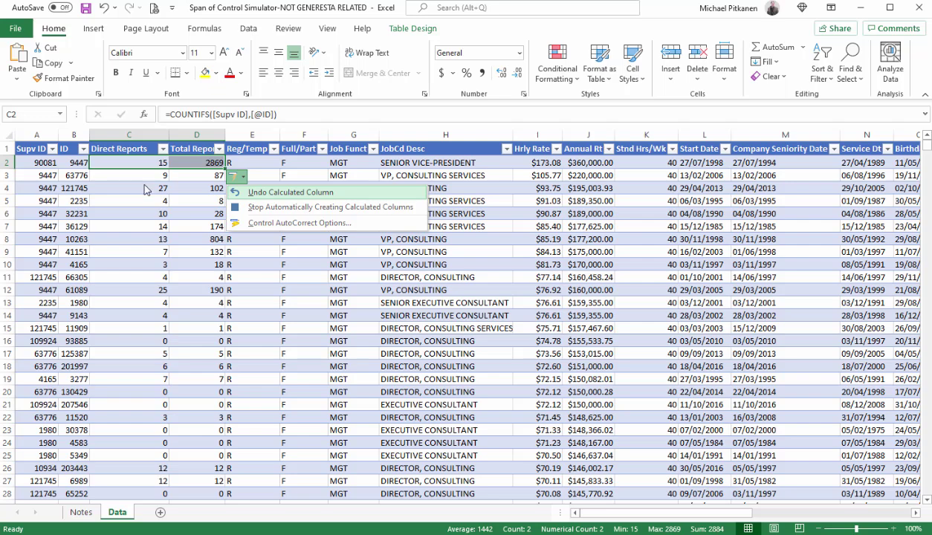
pyautogui.click(152, 161)
pyautogui.hotkey('shift', 'Right')
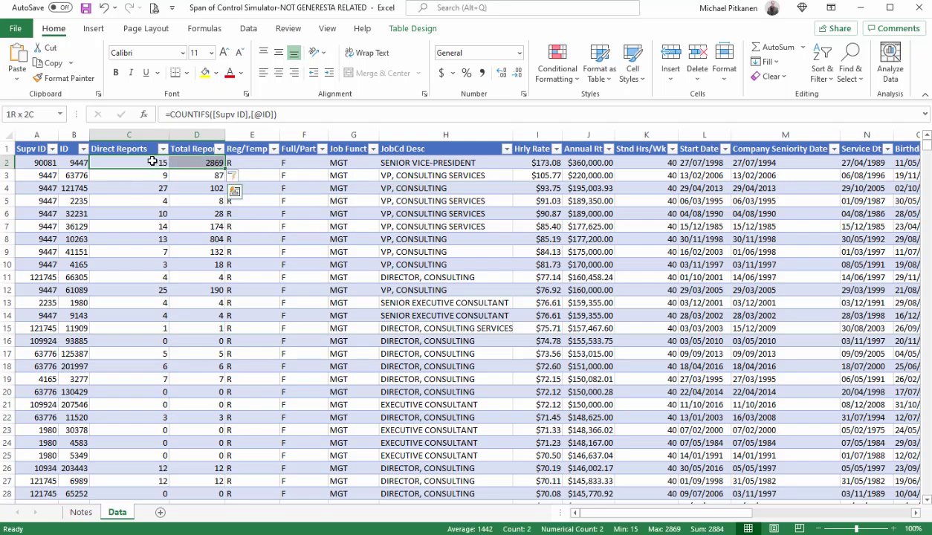
pyautogui.hotkey('shift', 'Down')
pyautogui.hotkey('ctrl', 'shift', 'Down')
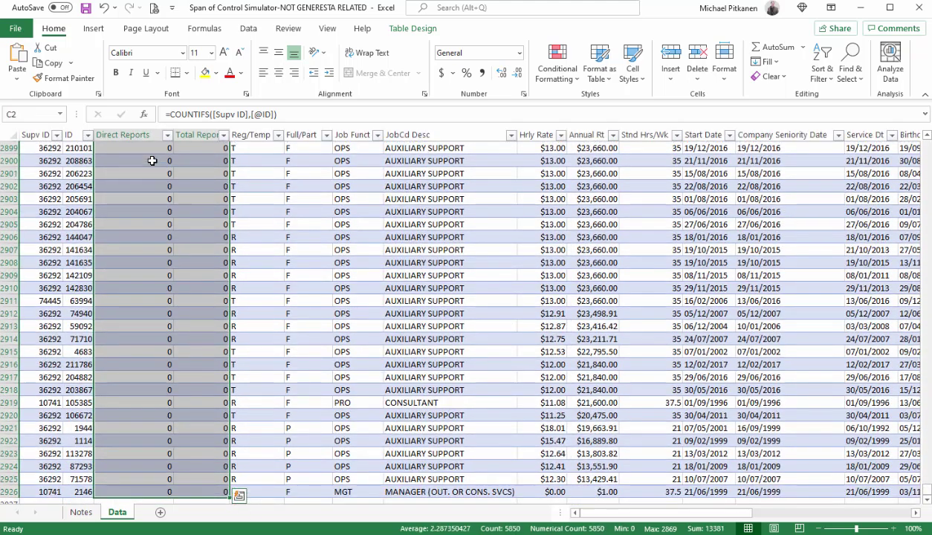
pyautogui.press('Delete')
pyautogui.hotkey('ctrl', 'BackSpace')
# - Rename the C1 header from 'Direct Reports' to 'Direct Report'
pyautogui.click(148, 149)
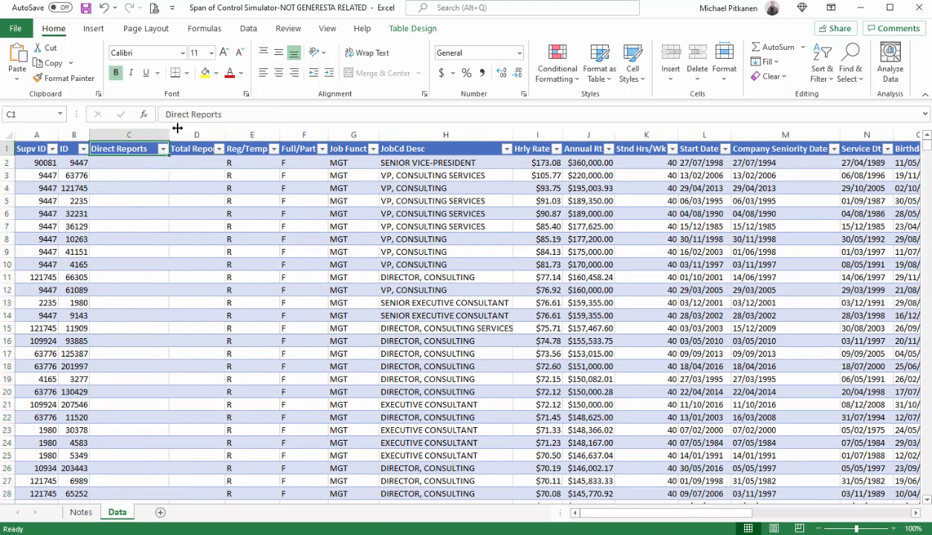
pyautogui.click(232, 114)
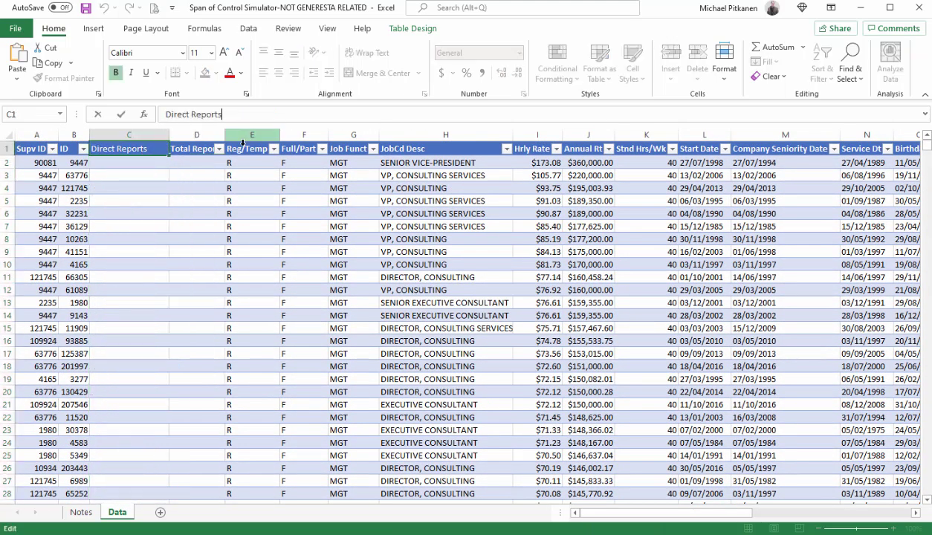
pyautogui.press('BackSpace')
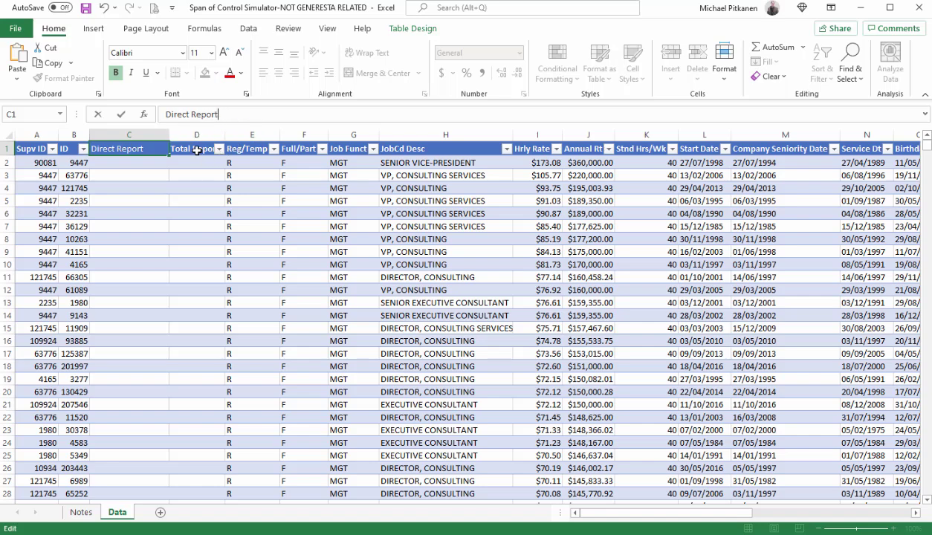
pyautogui.click(128, 165)
# - Re-enter the COUNTIFS formula from Notes A5 into C2, refilling Direct Report counts (15 first)
pyautogui.click(81, 512)
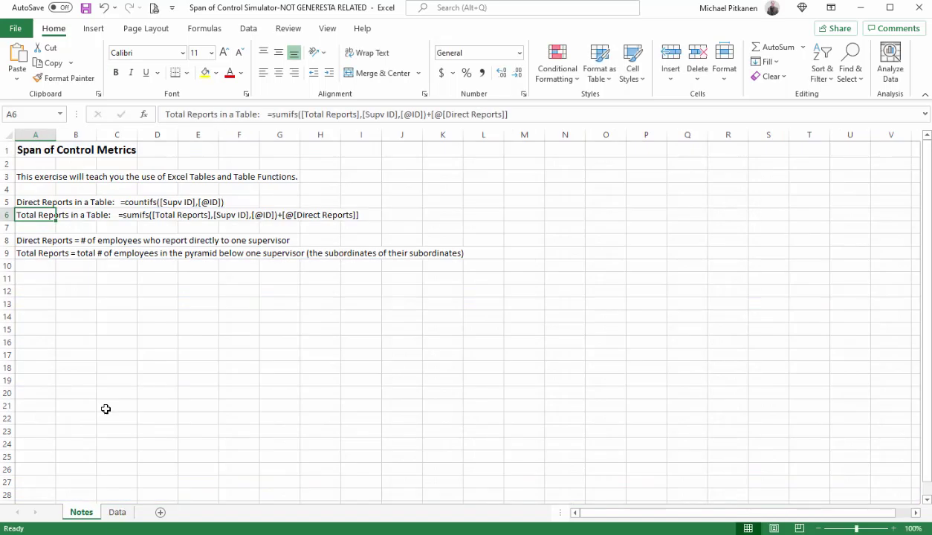
pyautogui.click(30, 202)
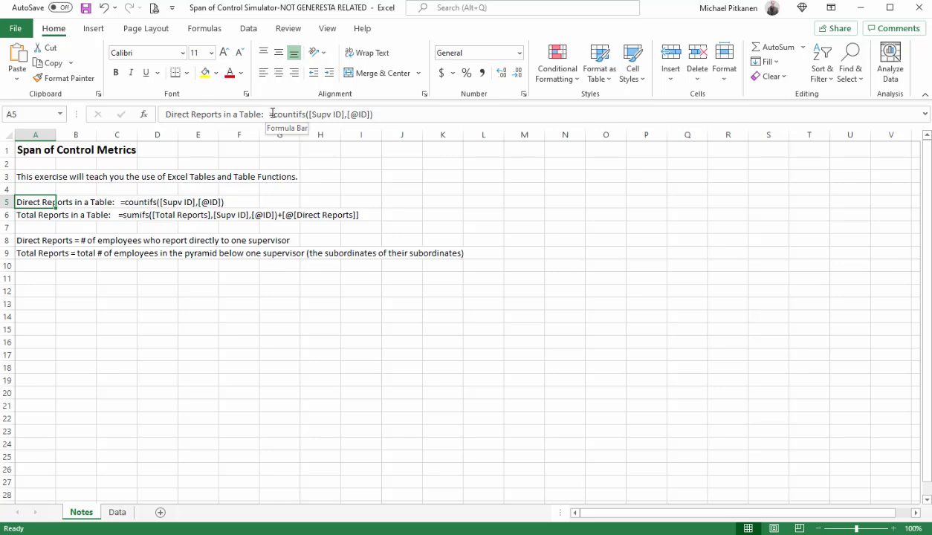
pyautogui.moveTo(269, 115); pyautogui.dragTo(403, 114)
pyautogui.hotkey('ctrl', 'c')
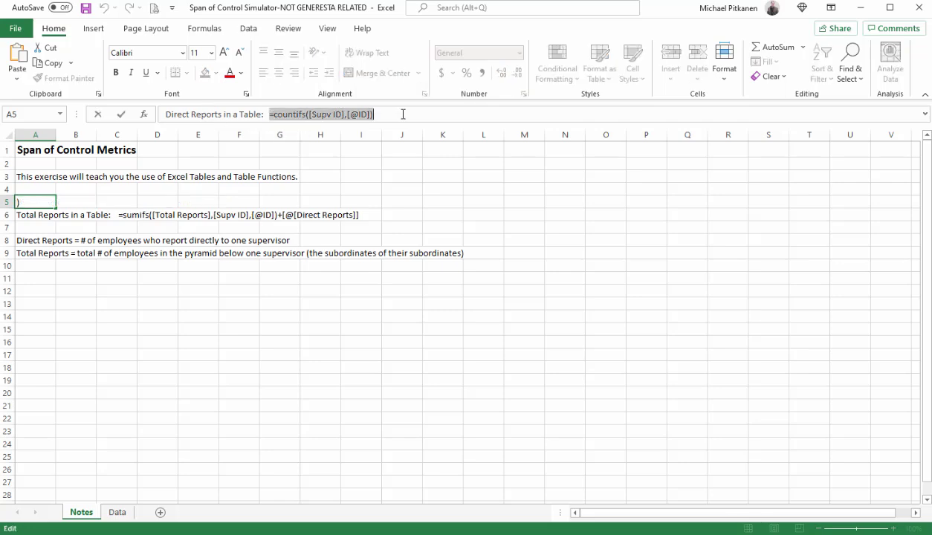
pyautogui.press('Return')
pyautogui.click(117, 512)
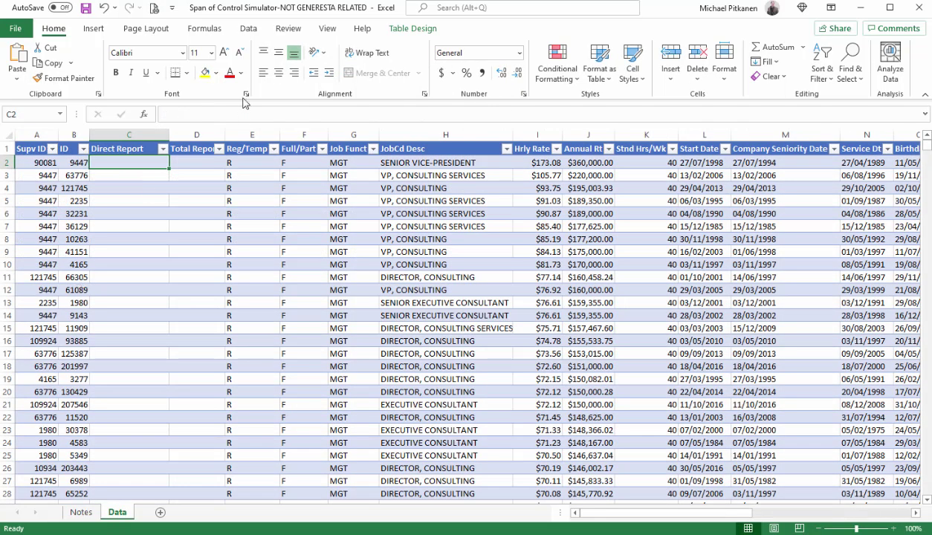
pyautogui.click(214, 114)
pyautogui.hotkey('ctrl', 'v')
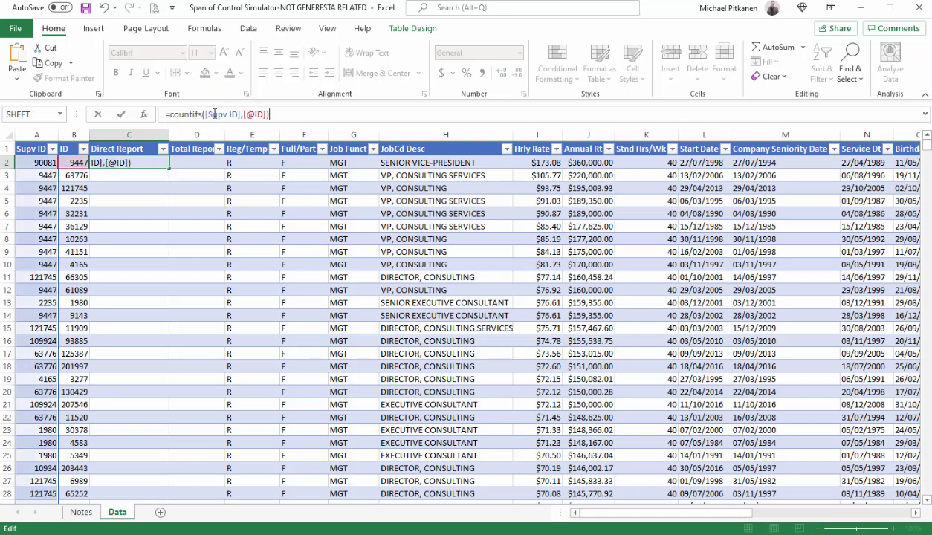
pyautogui.press('Return')
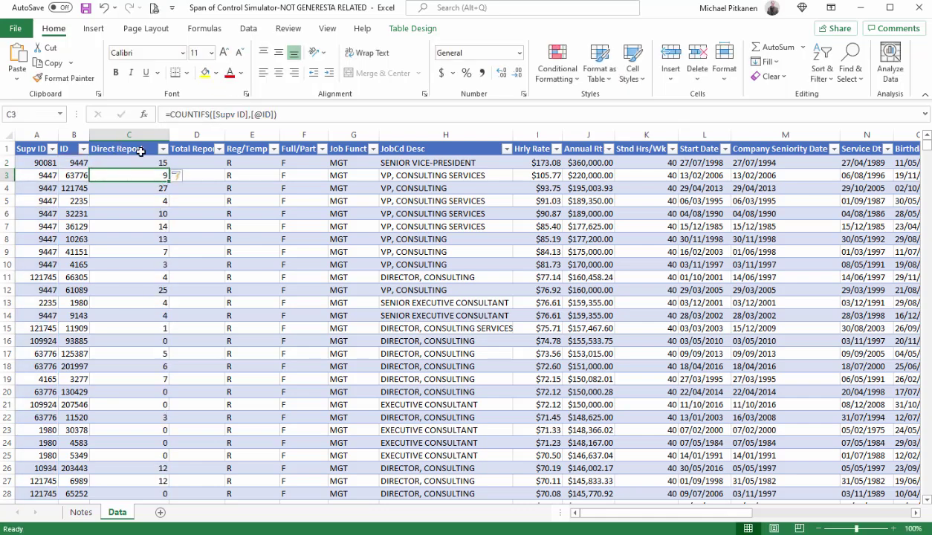
# - Select the SUMIFS formula from the Notes A6 note and begin entering it in D2
pyautogui.click(87, 508)
pyautogui.click(266, 115)
pyautogui.moveTo(266, 115); pyautogui.dragTo(522, 103)
pyautogui.hotkey('ctrl', 'c')
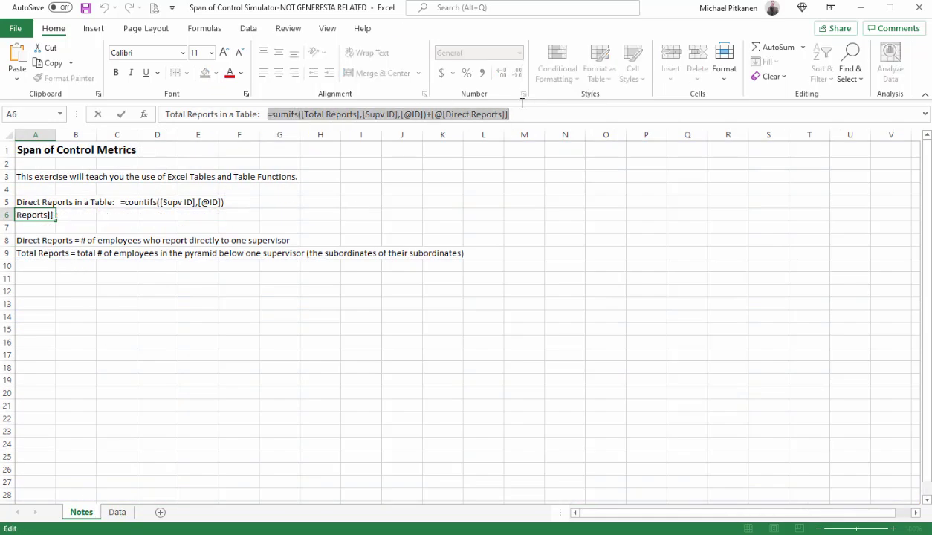
pyautogui.click(116, 512)
pyautogui.click(197, 162)
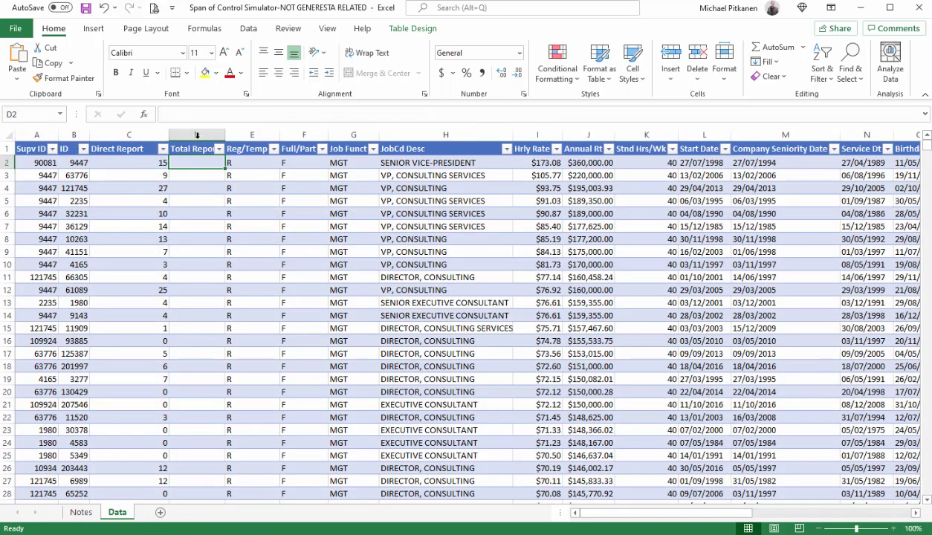
pyautogui.click(202, 116)
# - Enter the pasted SUMIFS formula in D2 and dismiss the resulting name-syntax error
pyautogui.hotkey('ctrl', 'v')
pyautogui.press('Return')
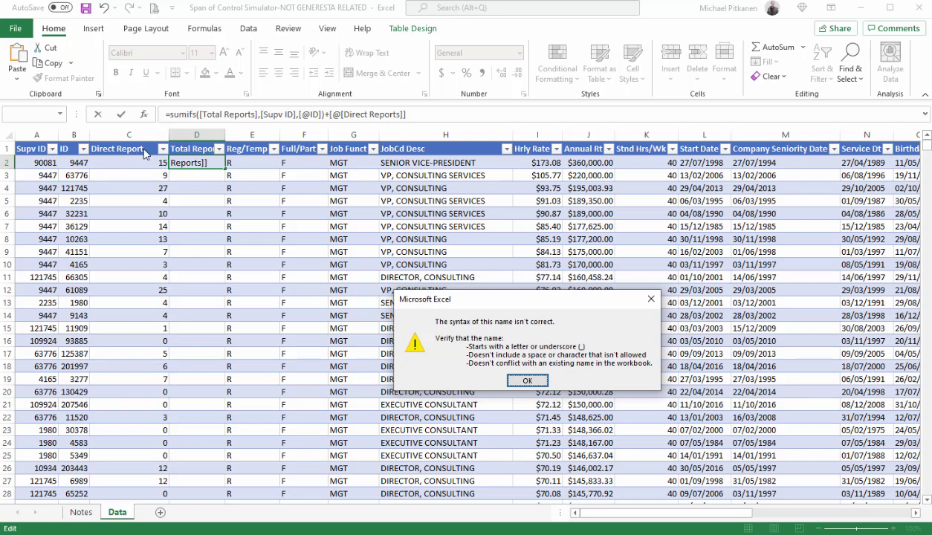
pyautogui.press('Return')
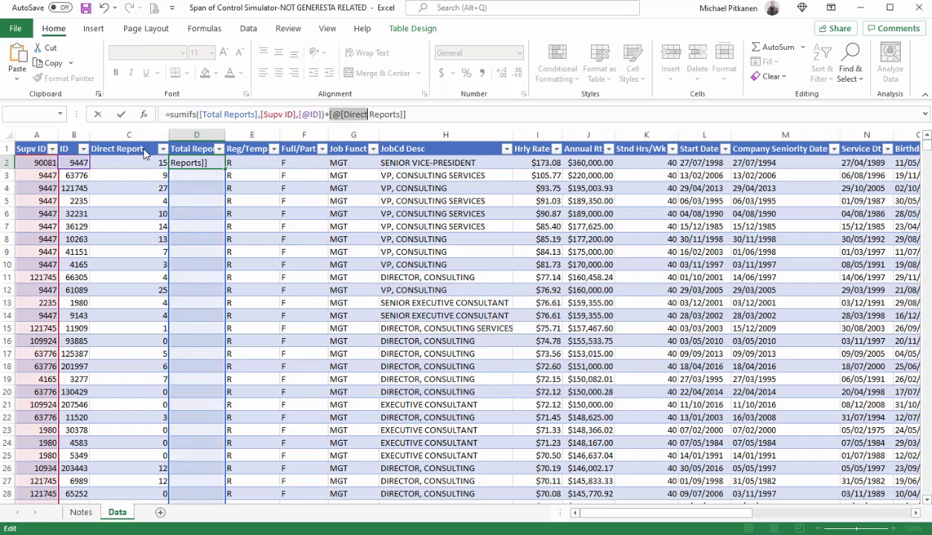
# - Cancel the faulty D2 entry and rename header C1 to 'Direct Reports'
pyautogui.press('Escape')
pyautogui.click(145, 153)
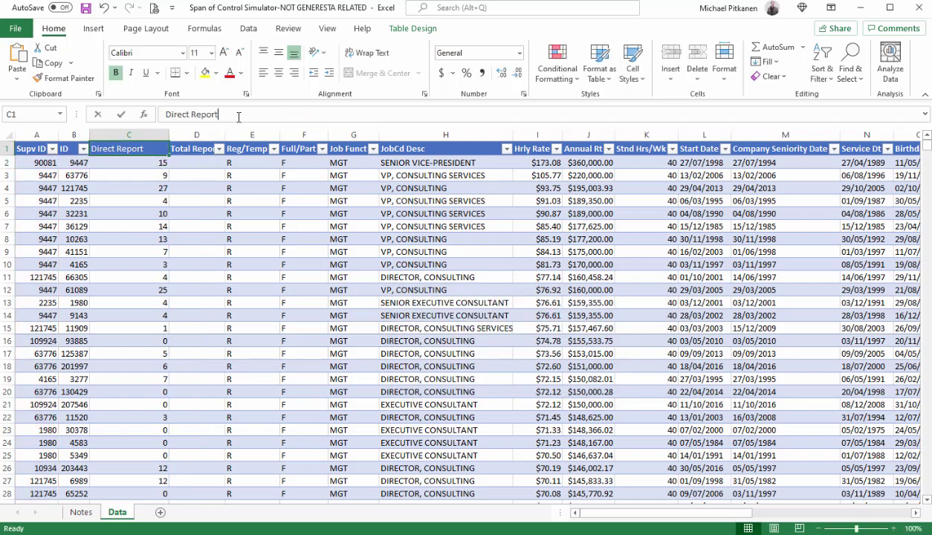
pyautogui.click(238, 115)
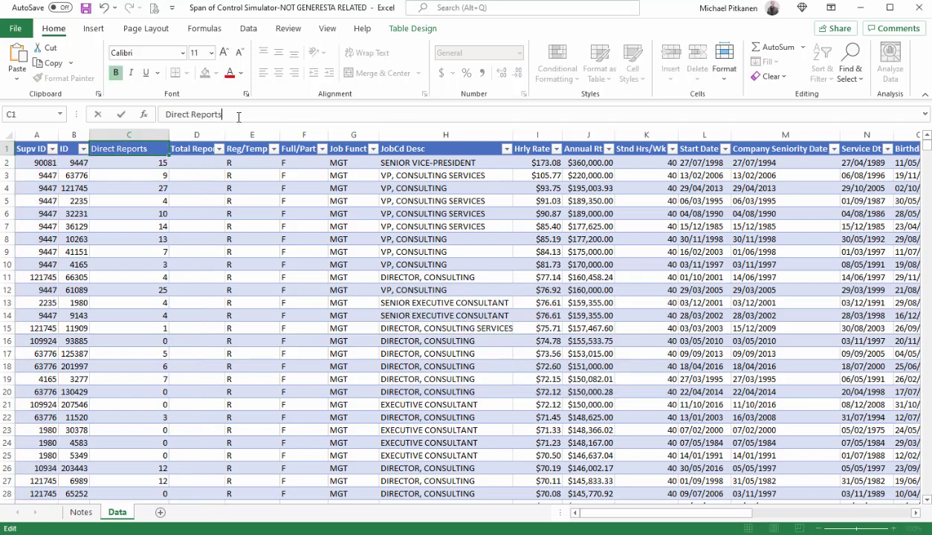
pyautogui.press('Return')
# - Copy the SUMIFS formula from the Notes sheet into Data D2 so Total Reports fills
pyautogui.click(81, 512)
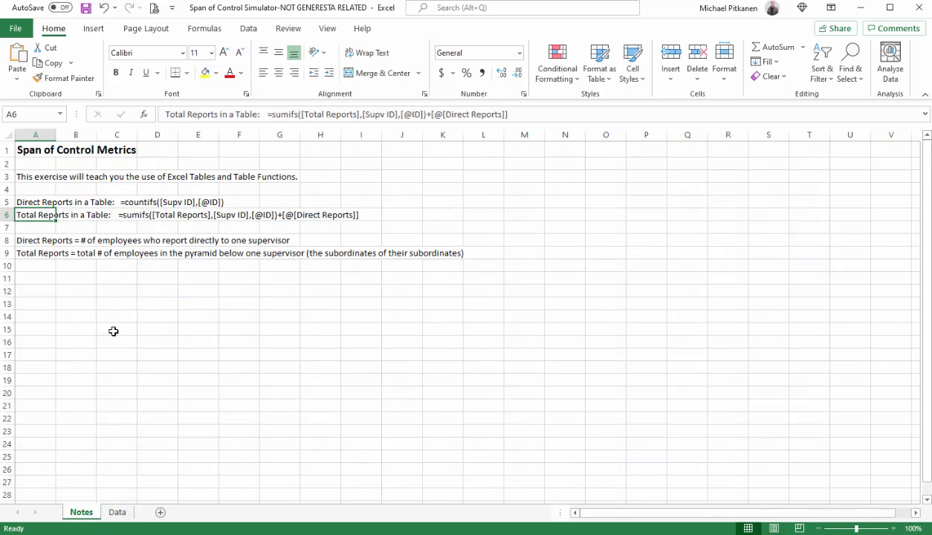
pyautogui.moveTo(268, 113); pyautogui.dragTo(520, 108)
pyautogui.hotkey('ctrl', 'c')
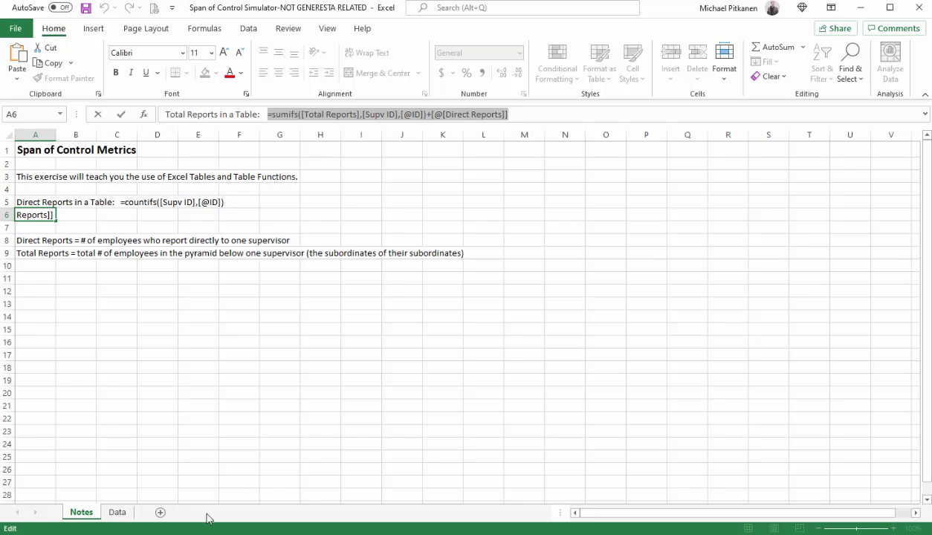
pyautogui.press('Escape')
pyautogui.click(117, 512)
pyautogui.click(184, 162)
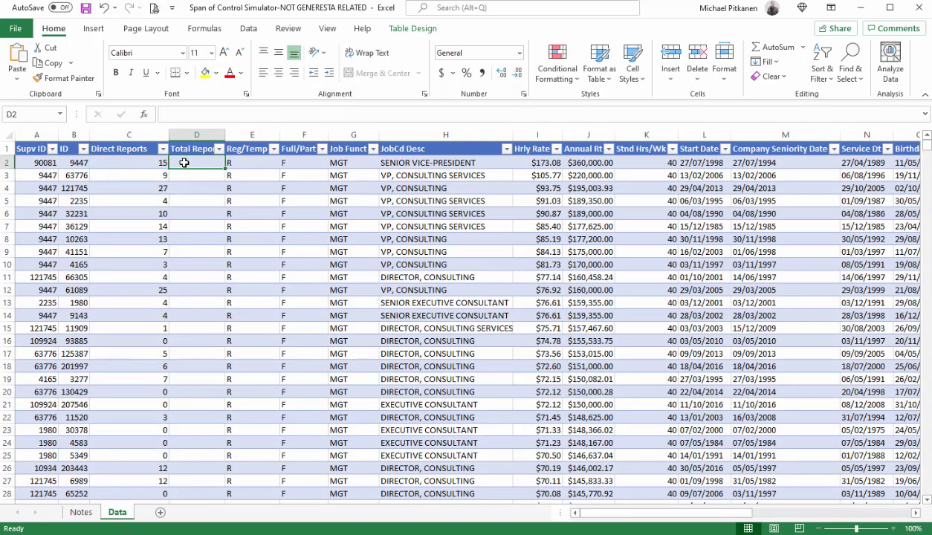
pyautogui.click(217, 114)
pyautogui.hotkey('ctrl', 'v')
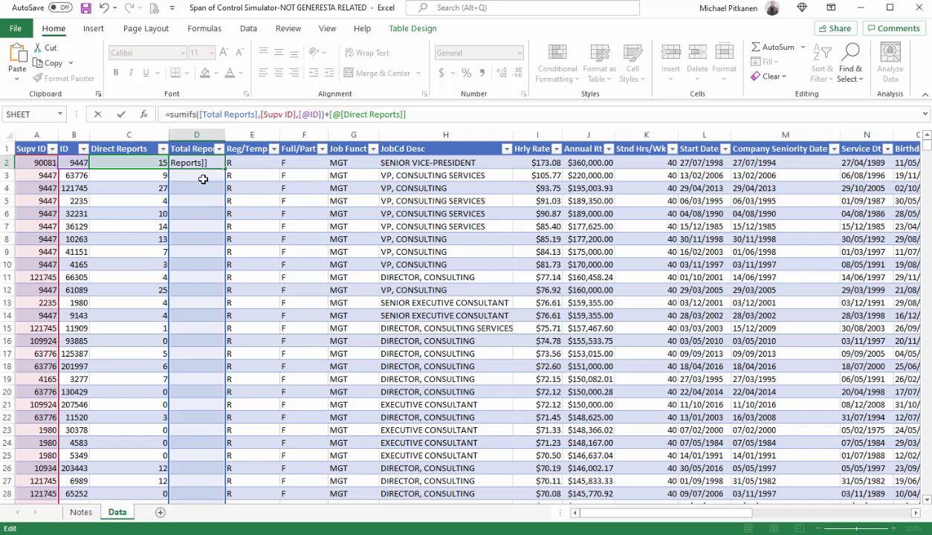
pyautogui.press('Return')
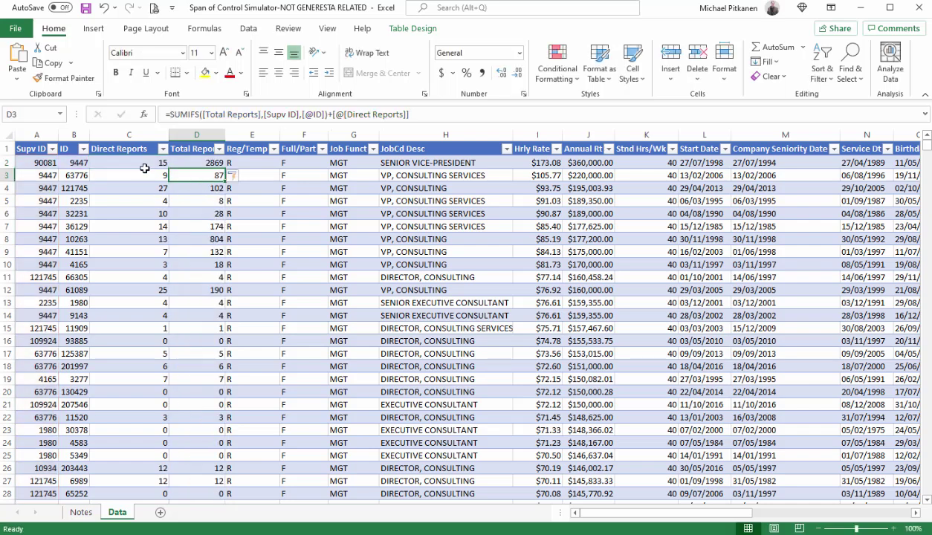
# - Check the Direct Reports and Total Reports header names and review the COUNTIFS formula in C2
pyautogui.click(140, 151)
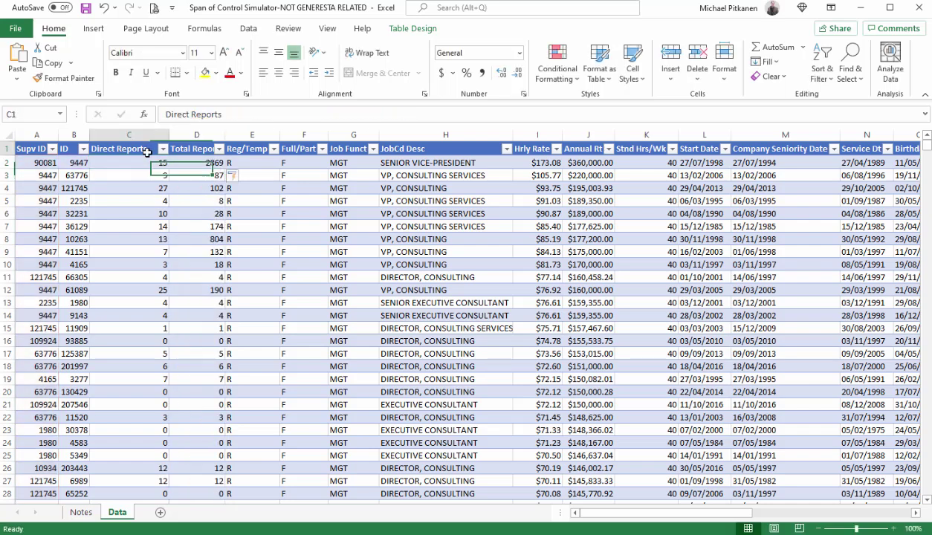
pyautogui.click(194, 114)
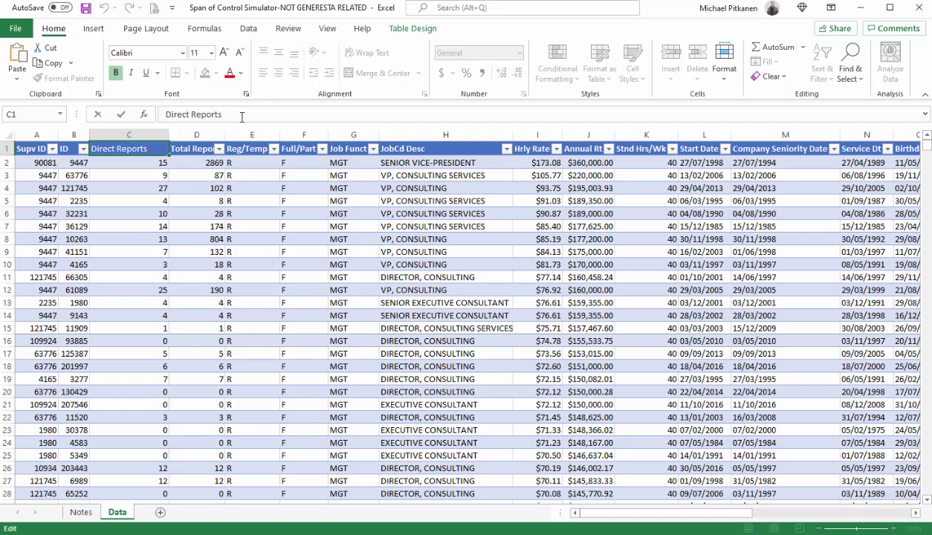
pyautogui.press('Escape')
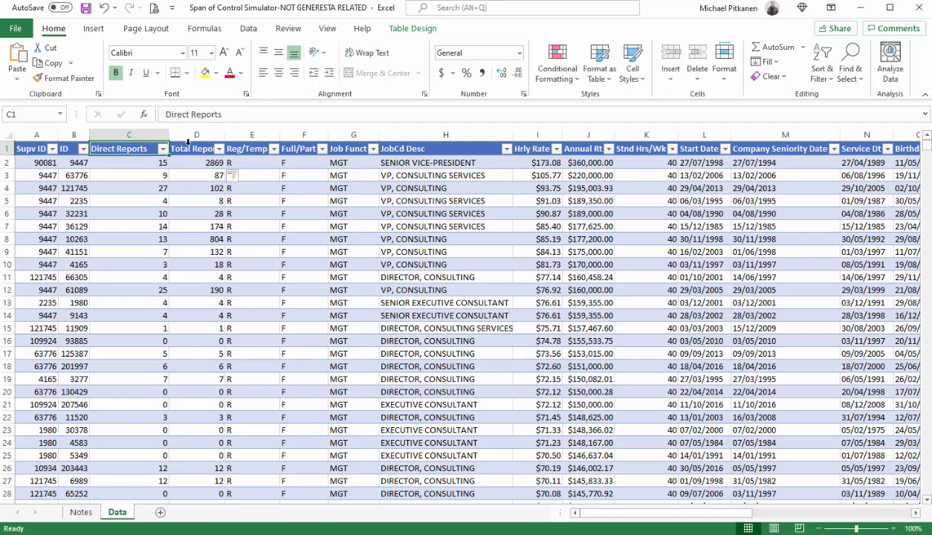
pyautogui.click(187, 147)
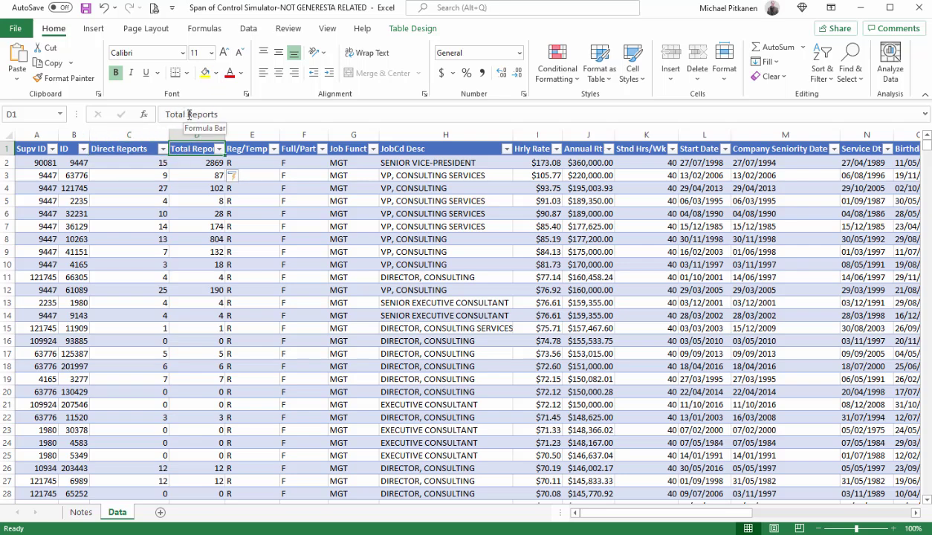
pyautogui.doubleClick(185, 115)
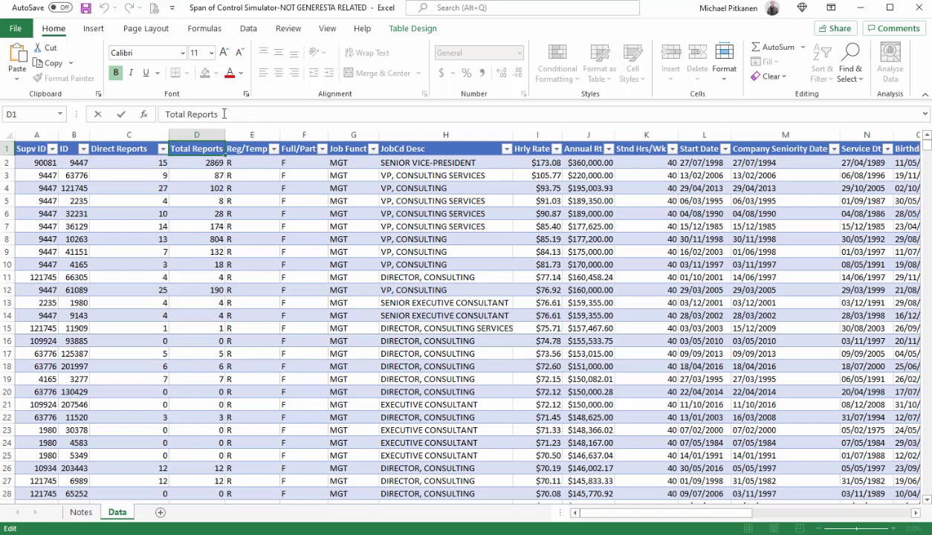
pyautogui.press('Return')
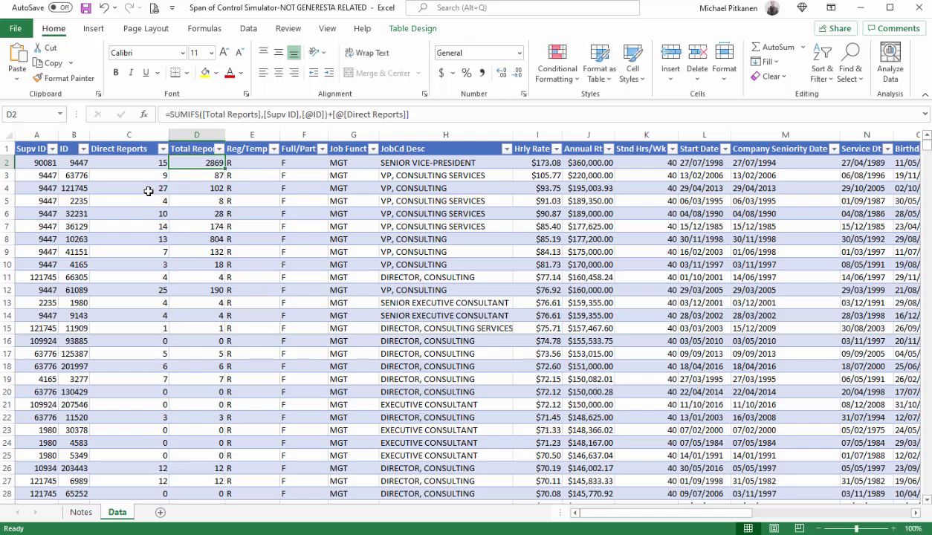
pyautogui.click(158, 161)
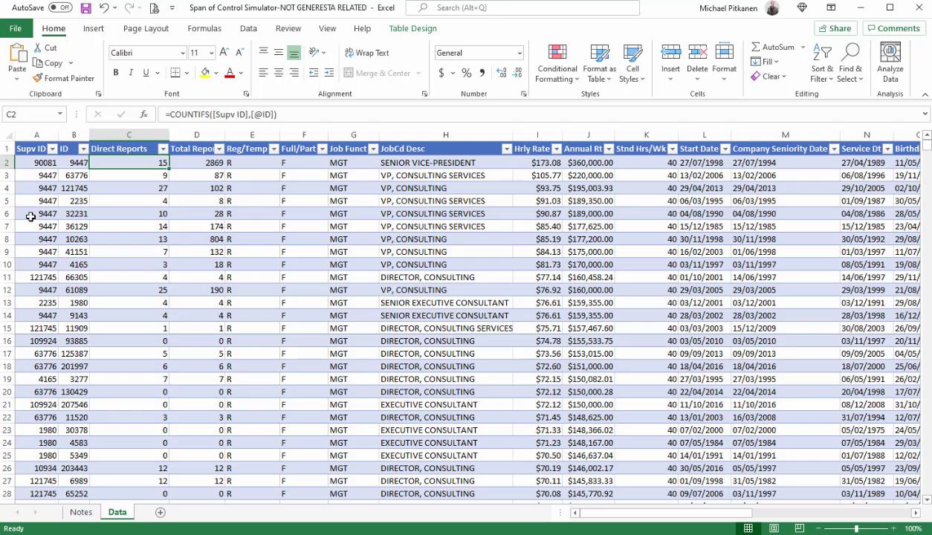
# - Review both formula notes in Notes A5:A6, then return to the Data sheet
pyautogui.click(78, 512)
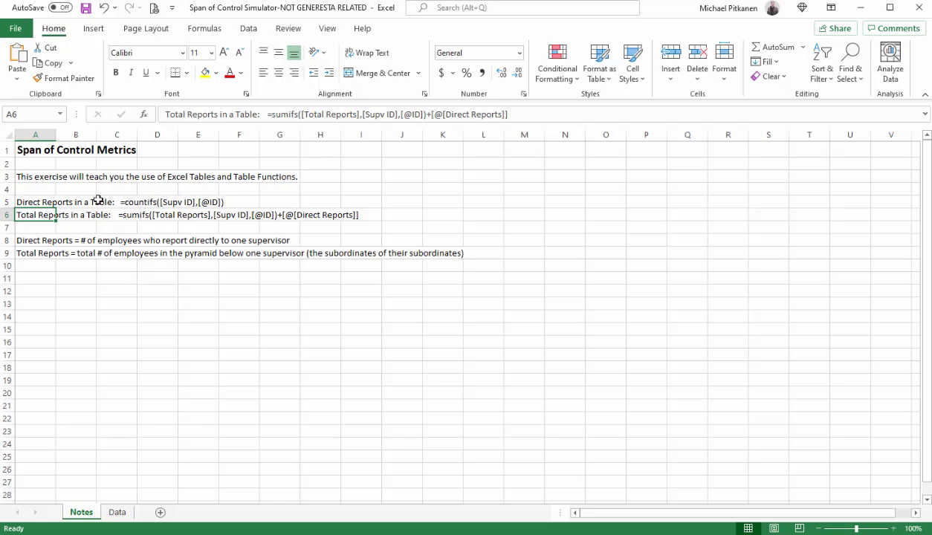
pyautogui.moveTo(43, 202); pyautogui.dragTo(38, 213)
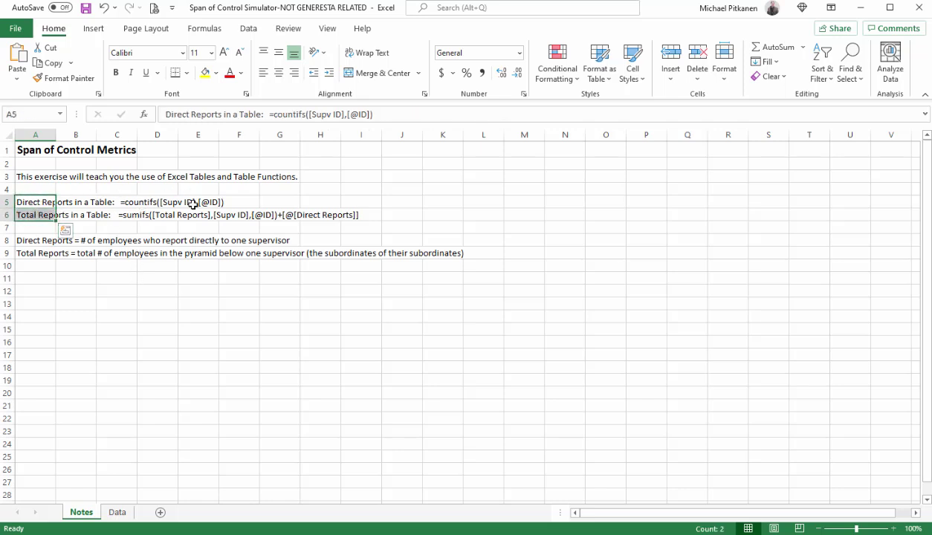
pyautogui.click(116, 512)
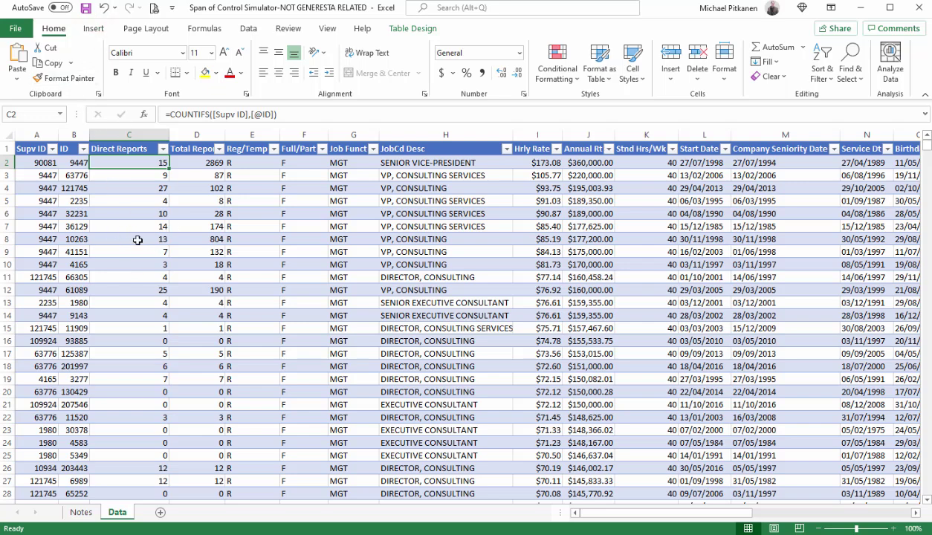
# - Insert a PivotTable from Table1 placed on a new worksheet
pyautogui.click(98, 30)
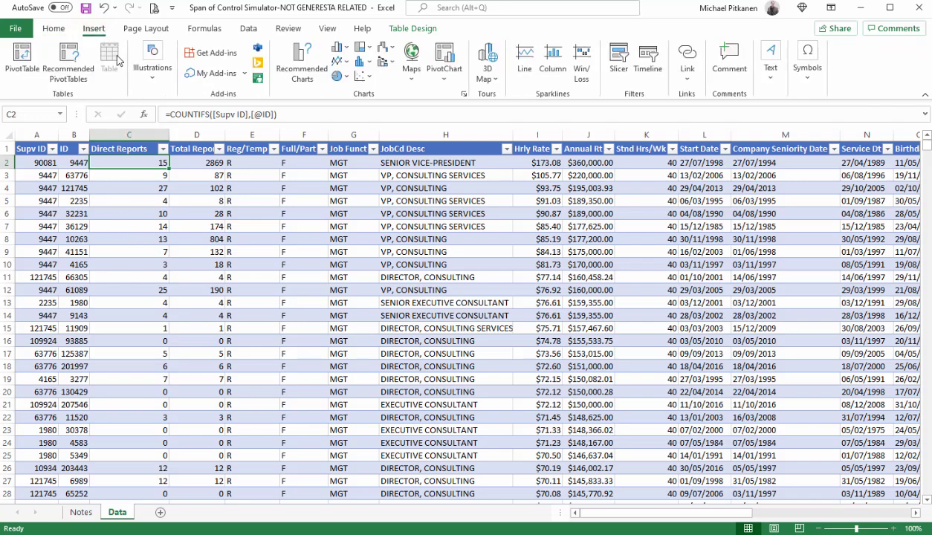
pyautogui.click(136, 255)
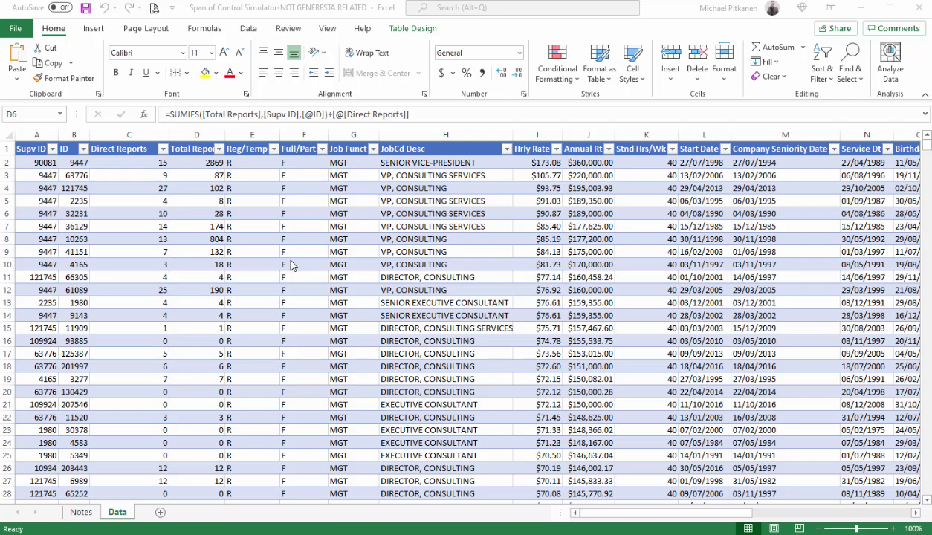
pyautogui.click(93, 29)
pyautogui.click(39, 69)
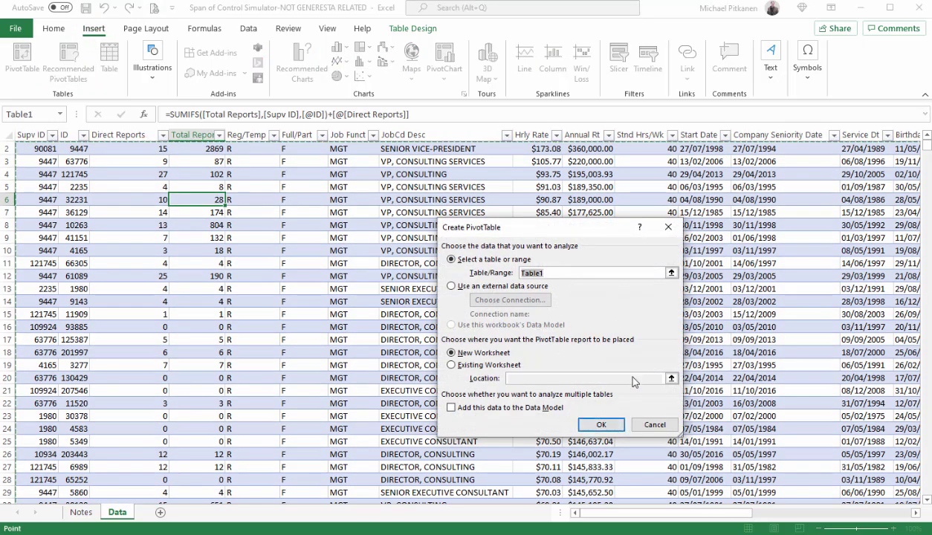
pyautogui.click(601, 424)
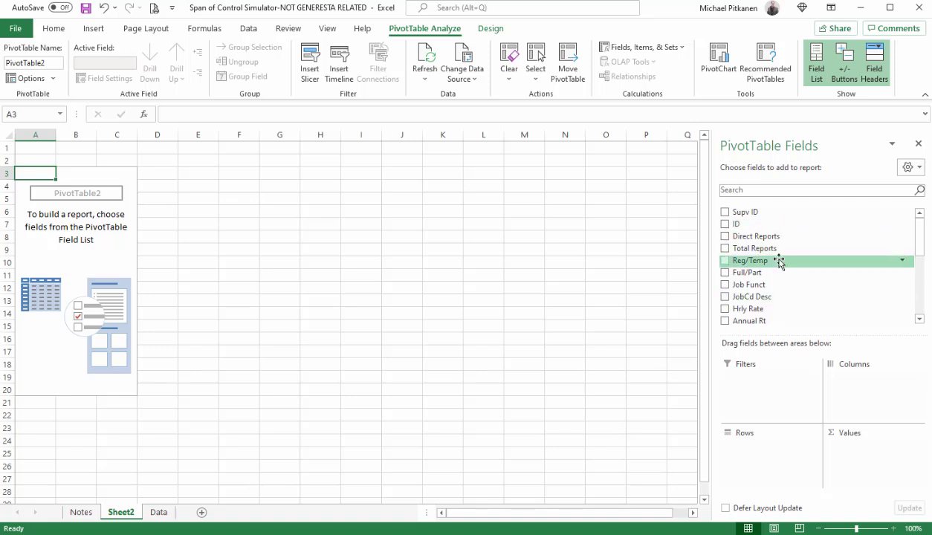
# - Put JobCd Desc in Rows and again in Values to count each job description
pyautogui.moveTo(770, 297); pyautogui.dragTo(776, 463)
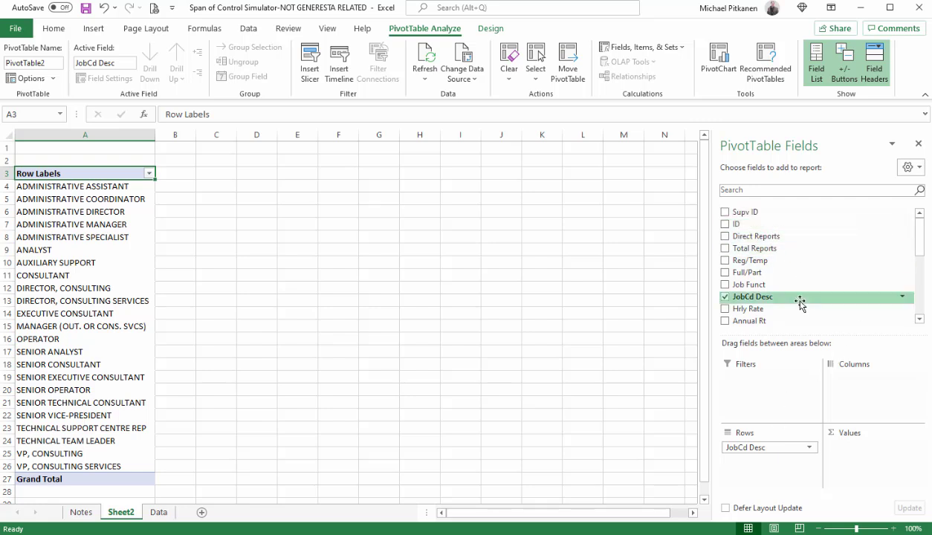
pyautogui.moveTo(765, 296); pyautogui.dragTo(870, 455)
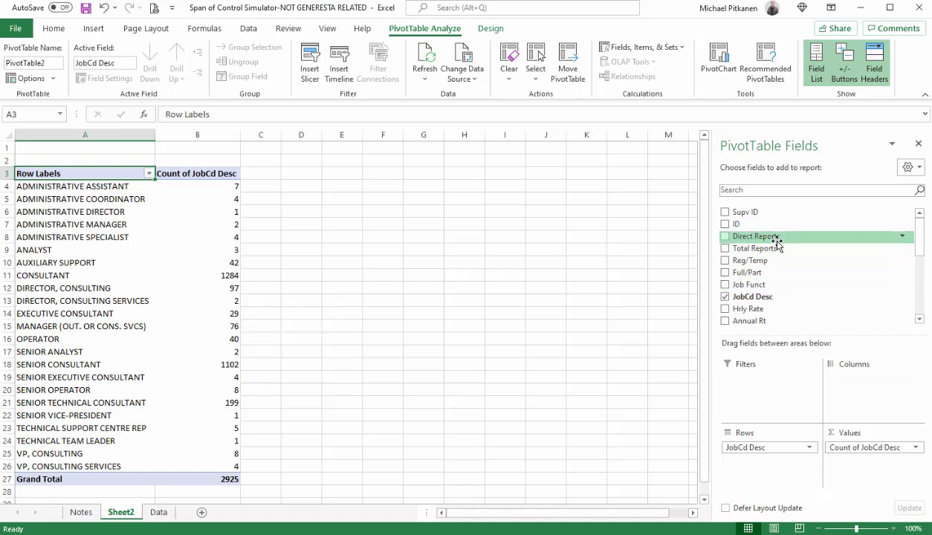
# - Add Direct Reports to Values as an Average in Number format with 2 decimals
pyautogui.moveTo(767, 236); pyautogui.dragTo(890, 479)
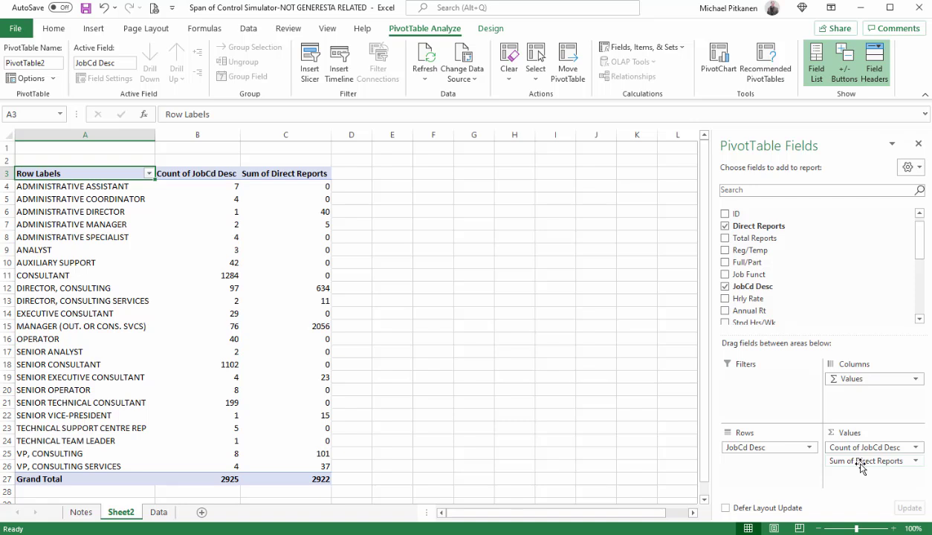
pyautogui.click(916, 463)
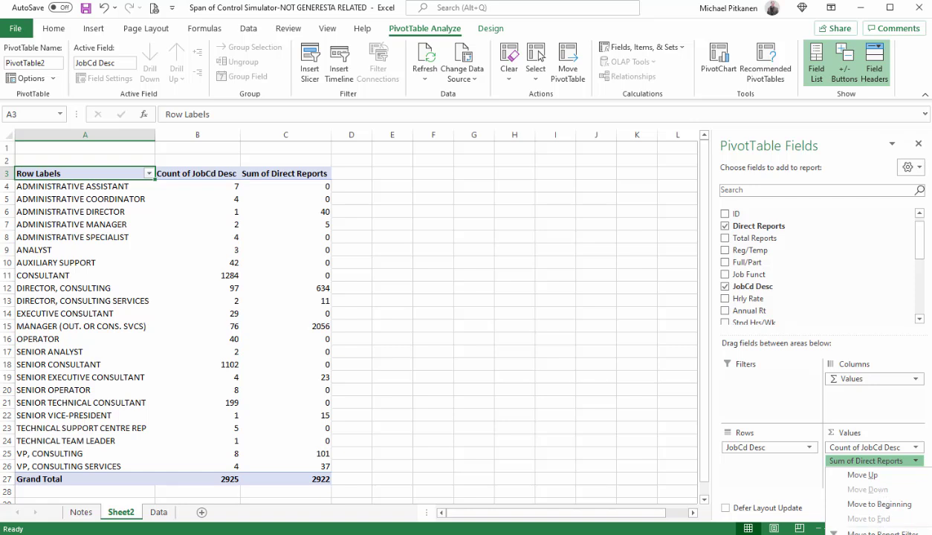
pyautogui.press('n')
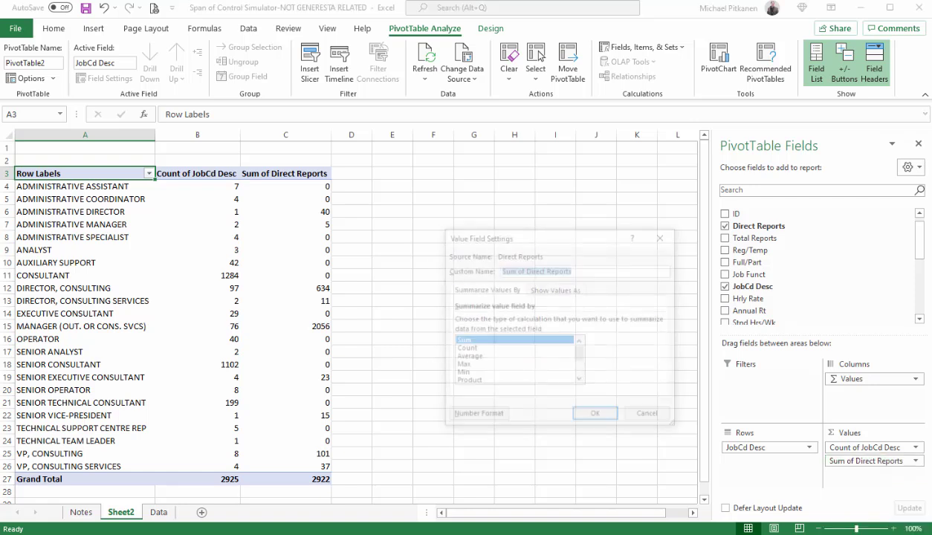
pyautogui.click(468, 357)
pyautogui.click(477, 417)
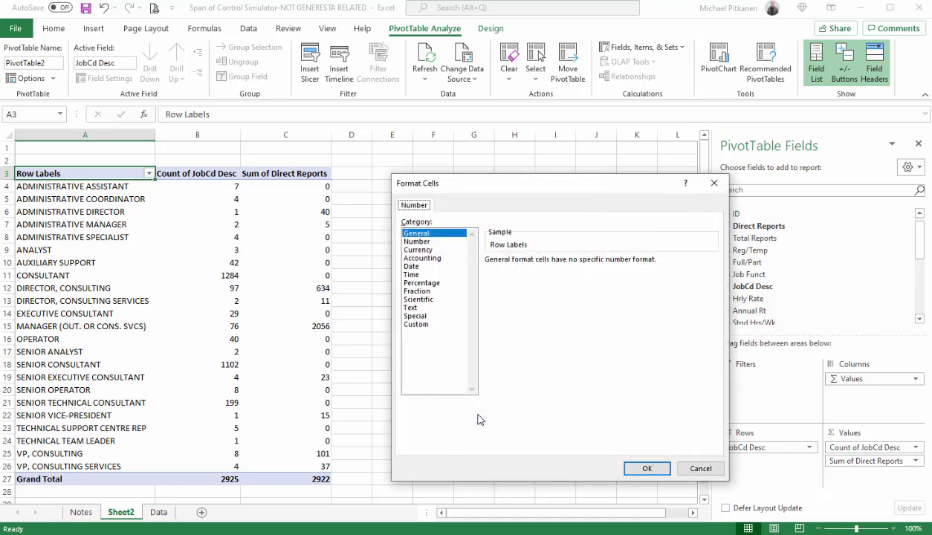
pyautogui.click(421, 242)
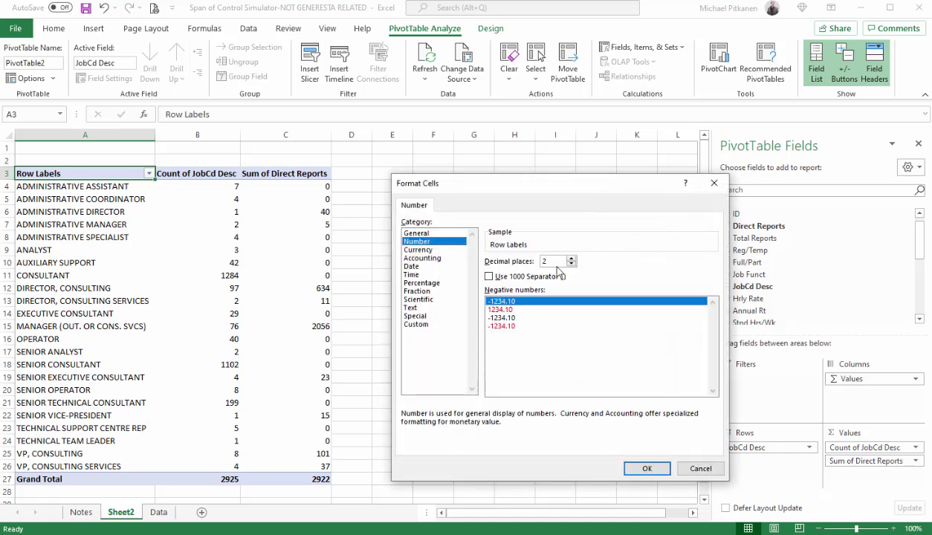
pyautogui.click(654, 469)
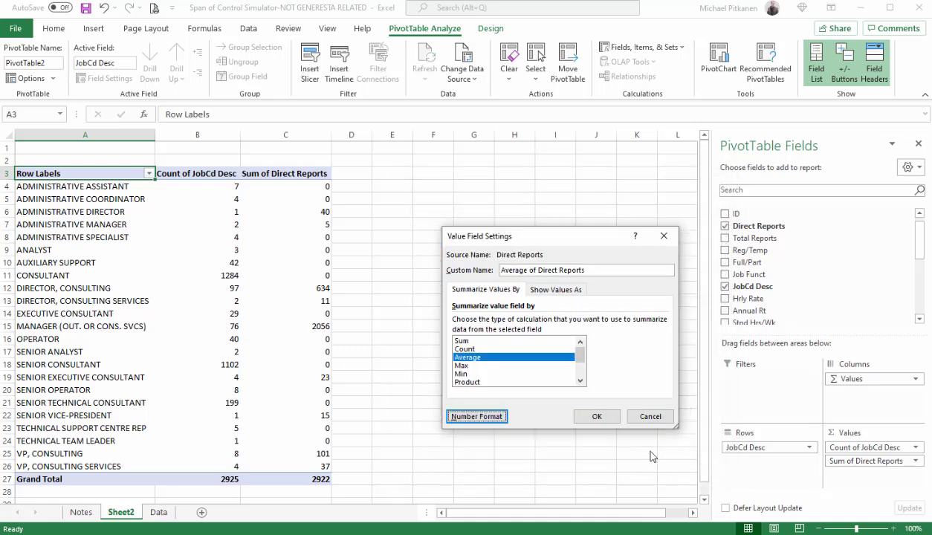
pyautogui.click(588, 414)
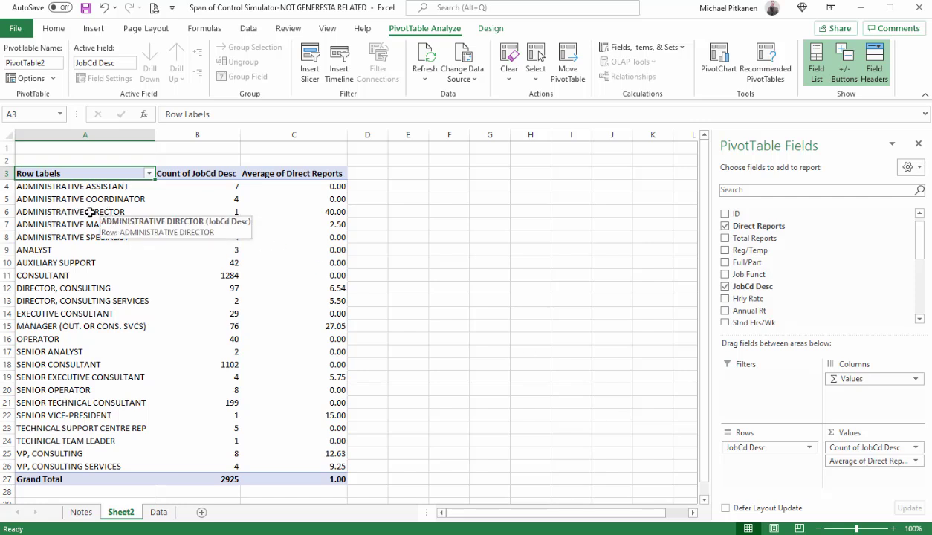
pyautogui.click(211, 213)
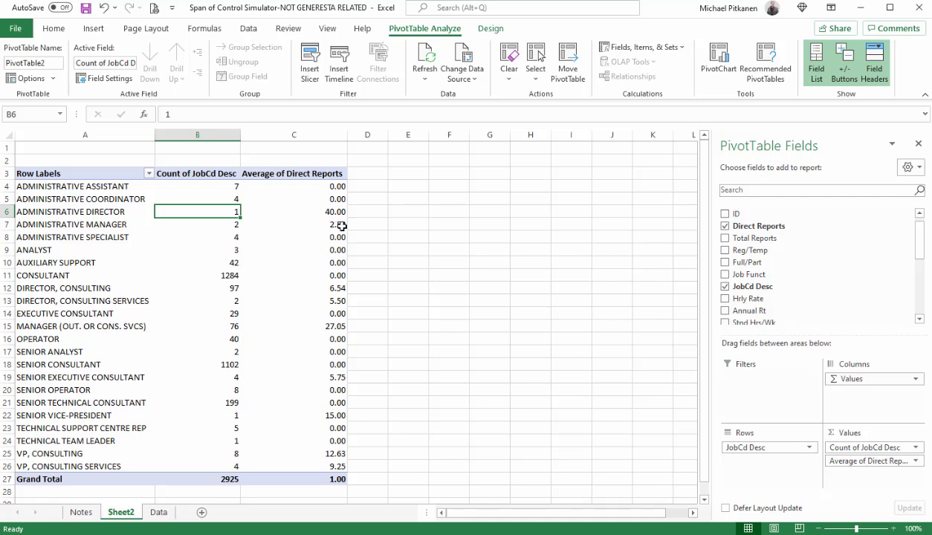
pyautogui.moveTo(342, 225)
pyautogui.click(12, 287)
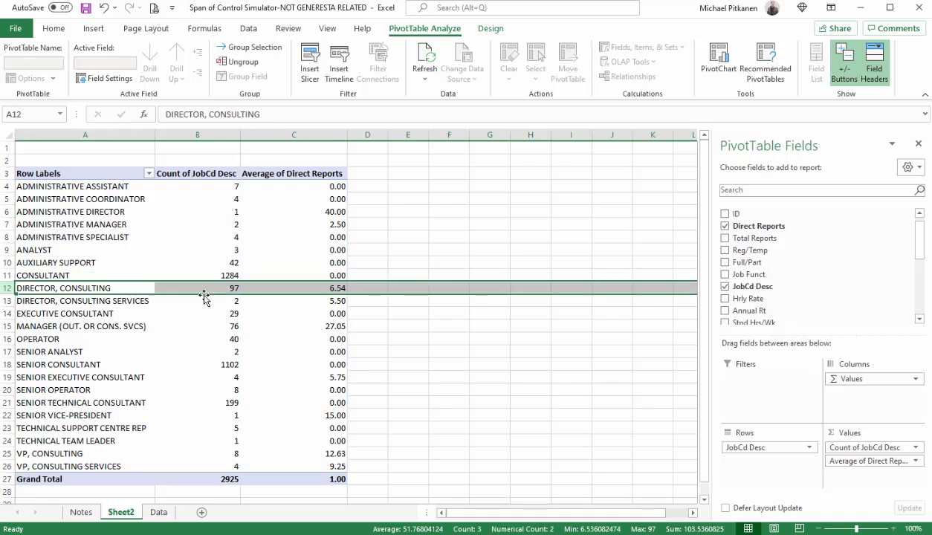
pyautogui.click(334, 299)
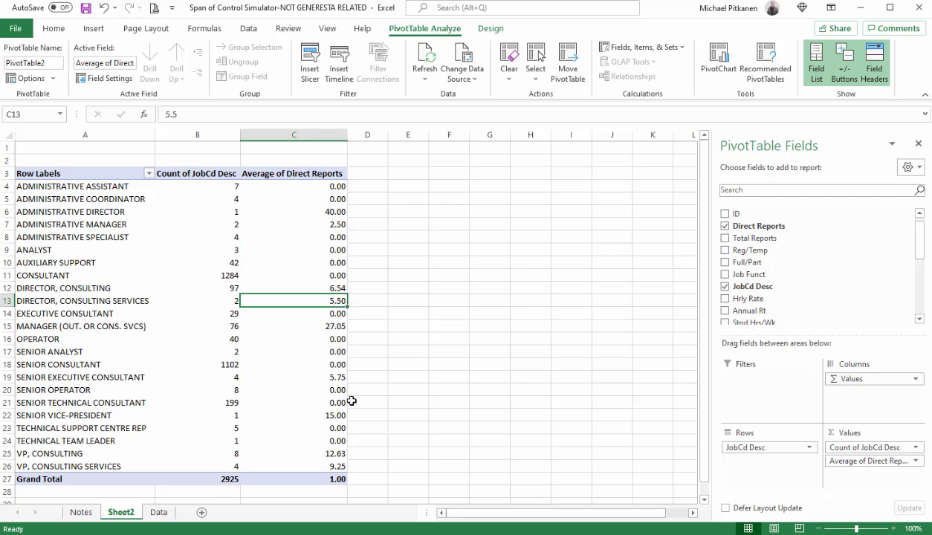
pyautogui.click(9, 415)
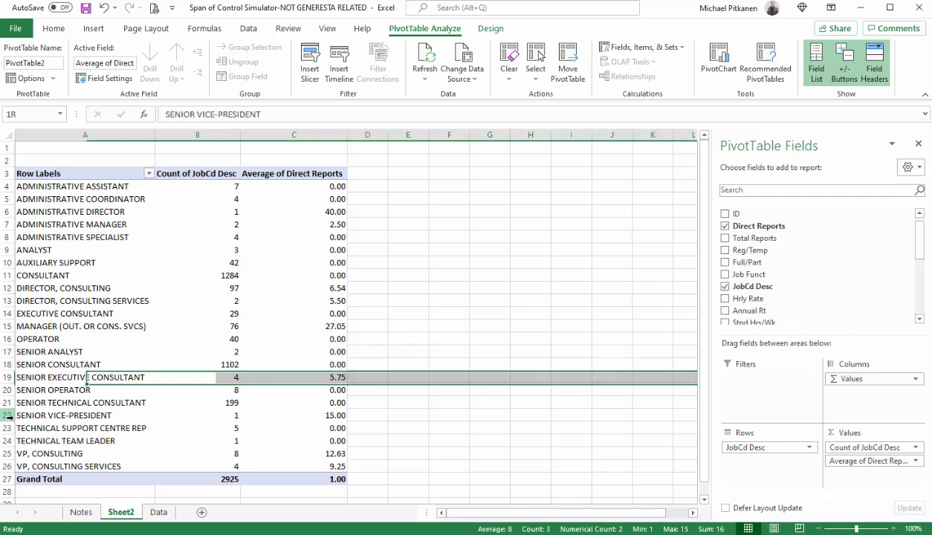
pyautogui.click(291, 416)
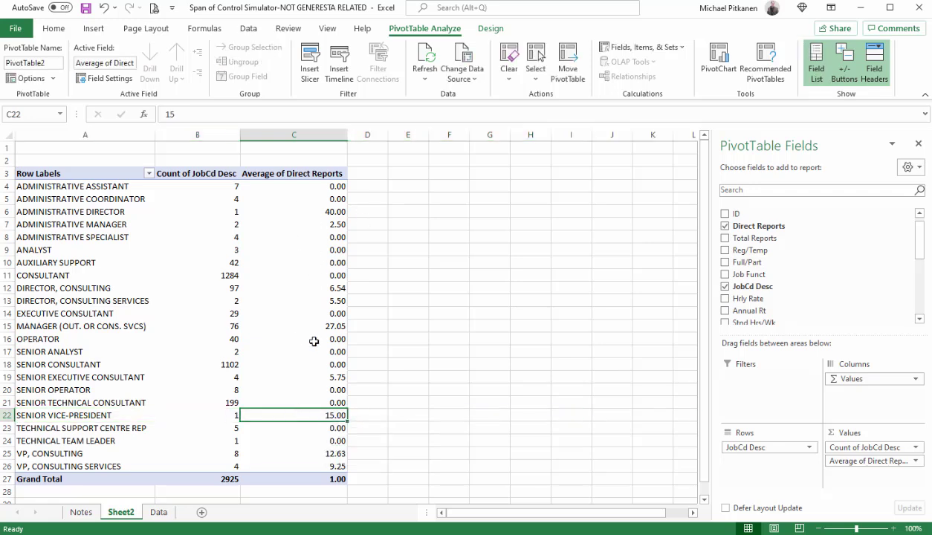
pyautogui.moveTo(318, 347)
pyautogui.moveTo(324, 208)
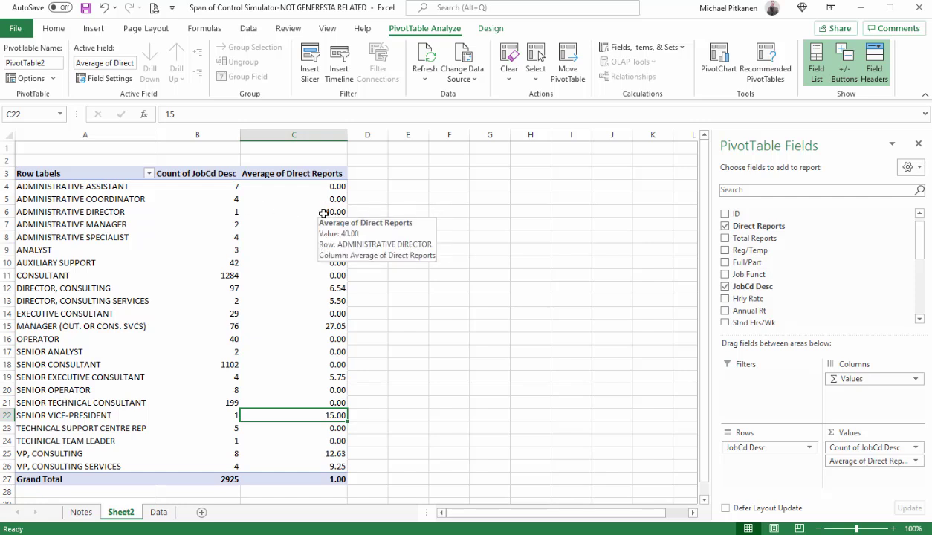
pyautogui.moveTo(114, 212)
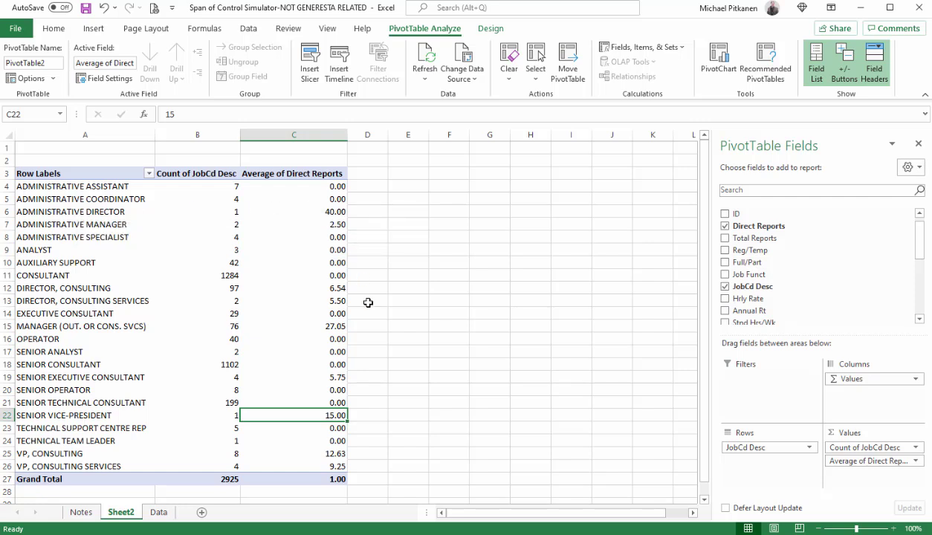
pyautogui.click(336, 289)
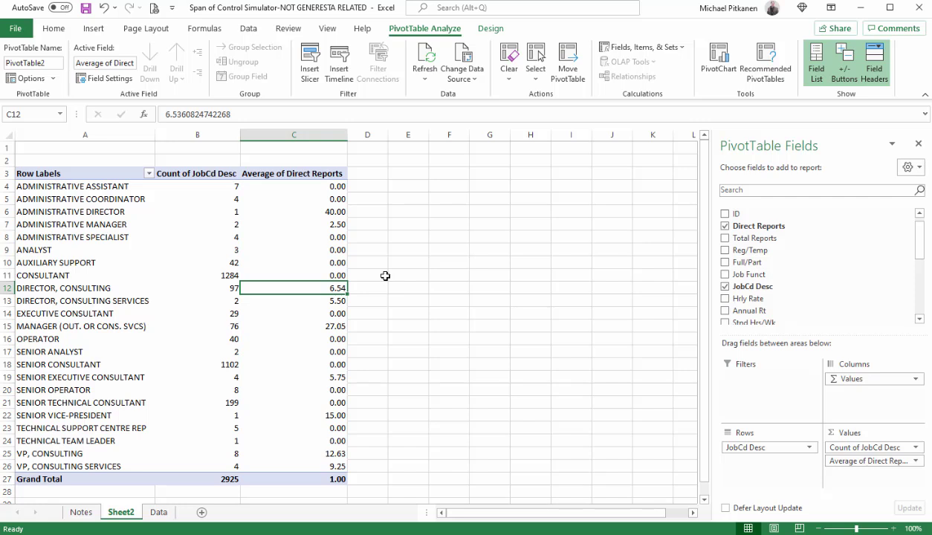
pyautogui.moveTo(336, 216)
pyautogui.moveTo(268, 288)
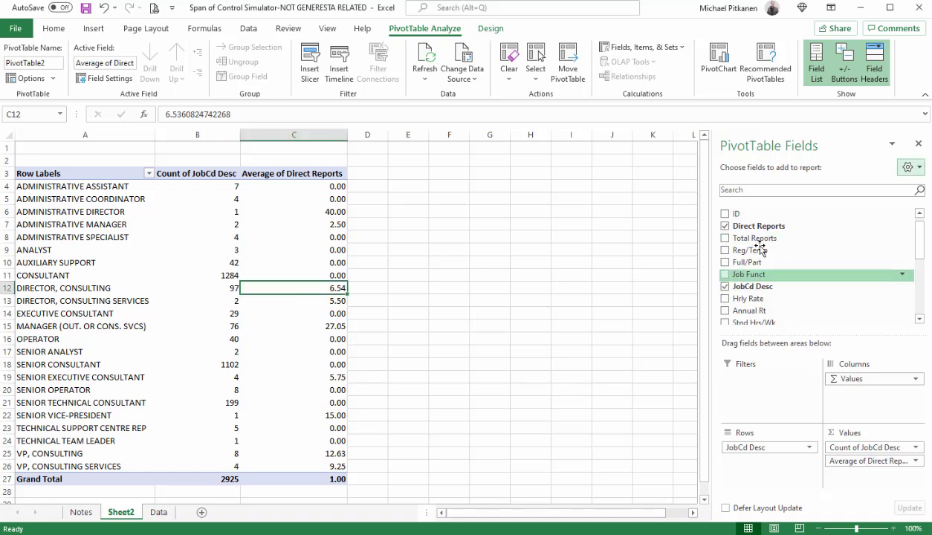
# - Add Total Reports to Values as an Average in Number format with 2 decimals
pyautogui.moveTo(758, 238); pyautogui.dragTo(869, 478)
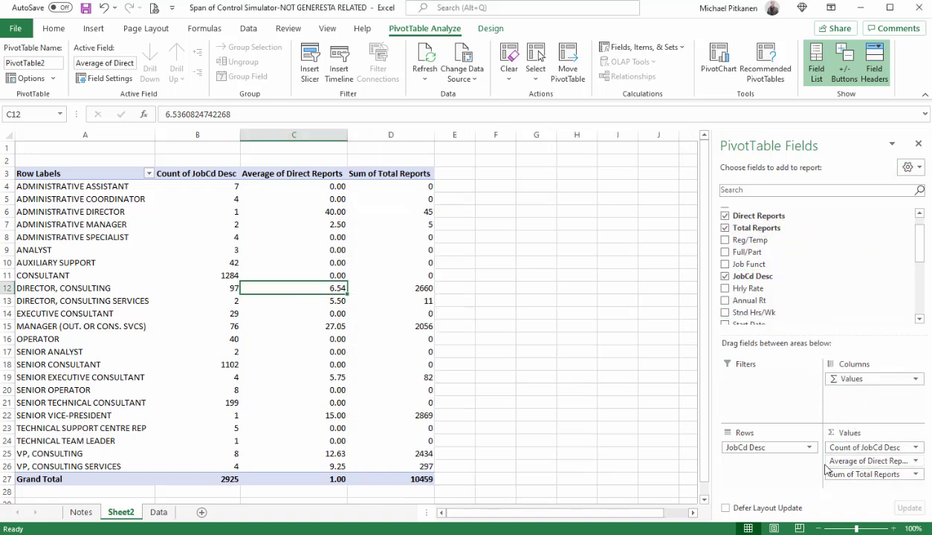
pyautogui.click(917, 475)
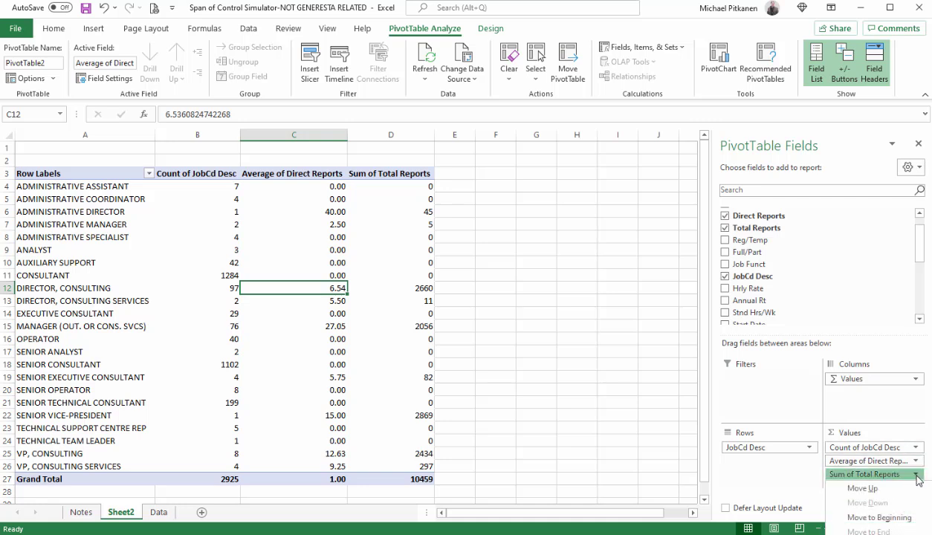
pyautogui.click(870, 532)
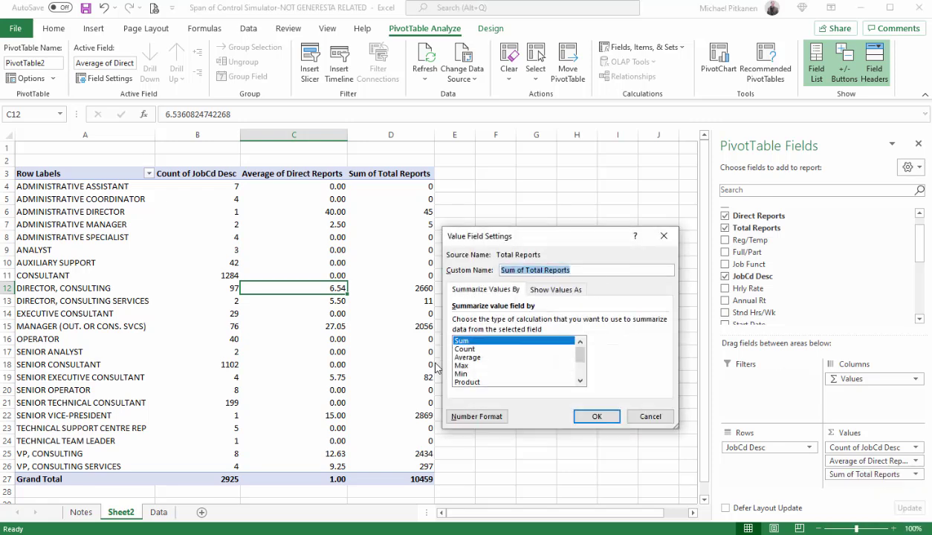
pyautogui.click(473, 356)
pyautogui.click(498, 417)
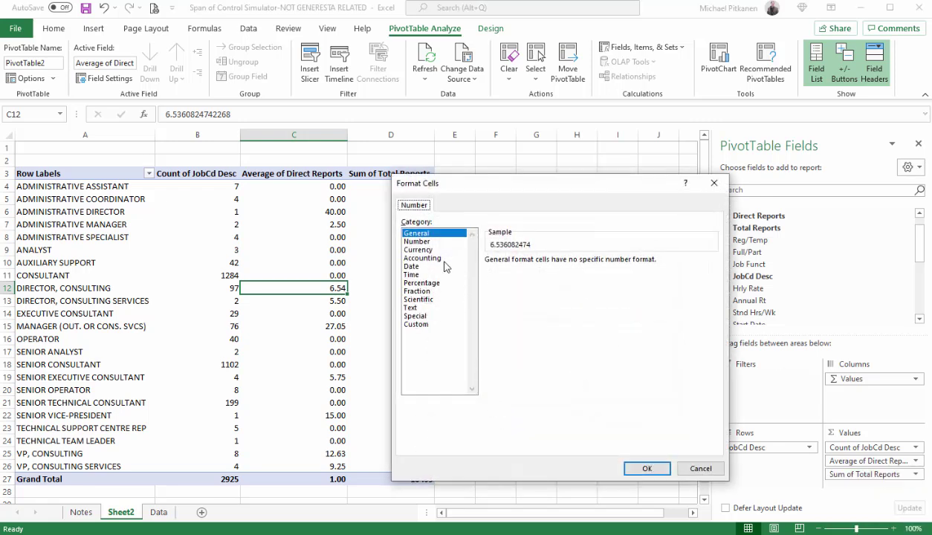
pyautogui.click(417, 241)
pyautogui.click(645, 468)
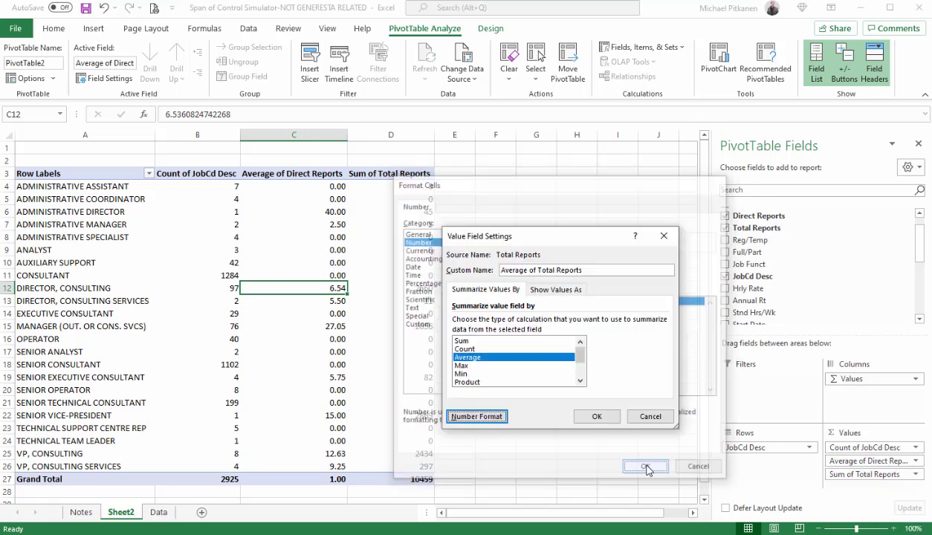
pyautogui.click(597, 417)
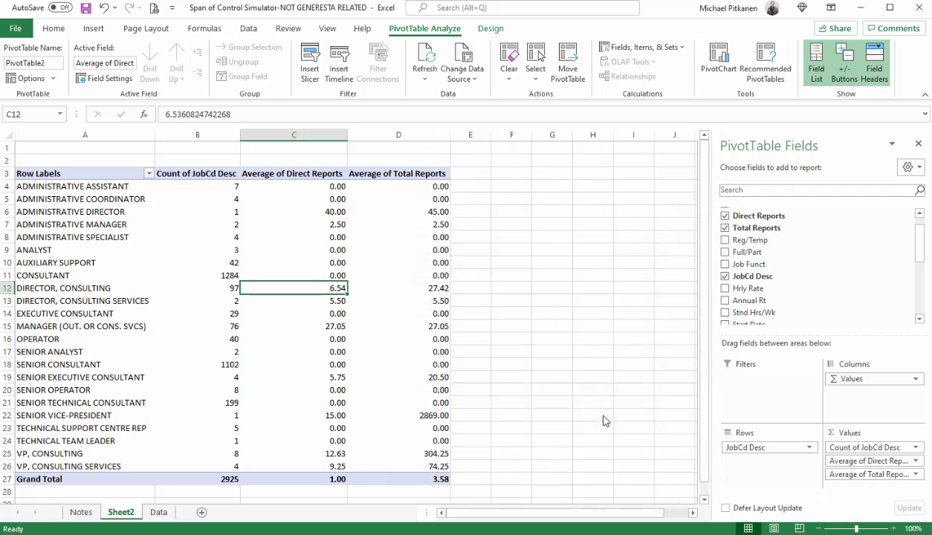